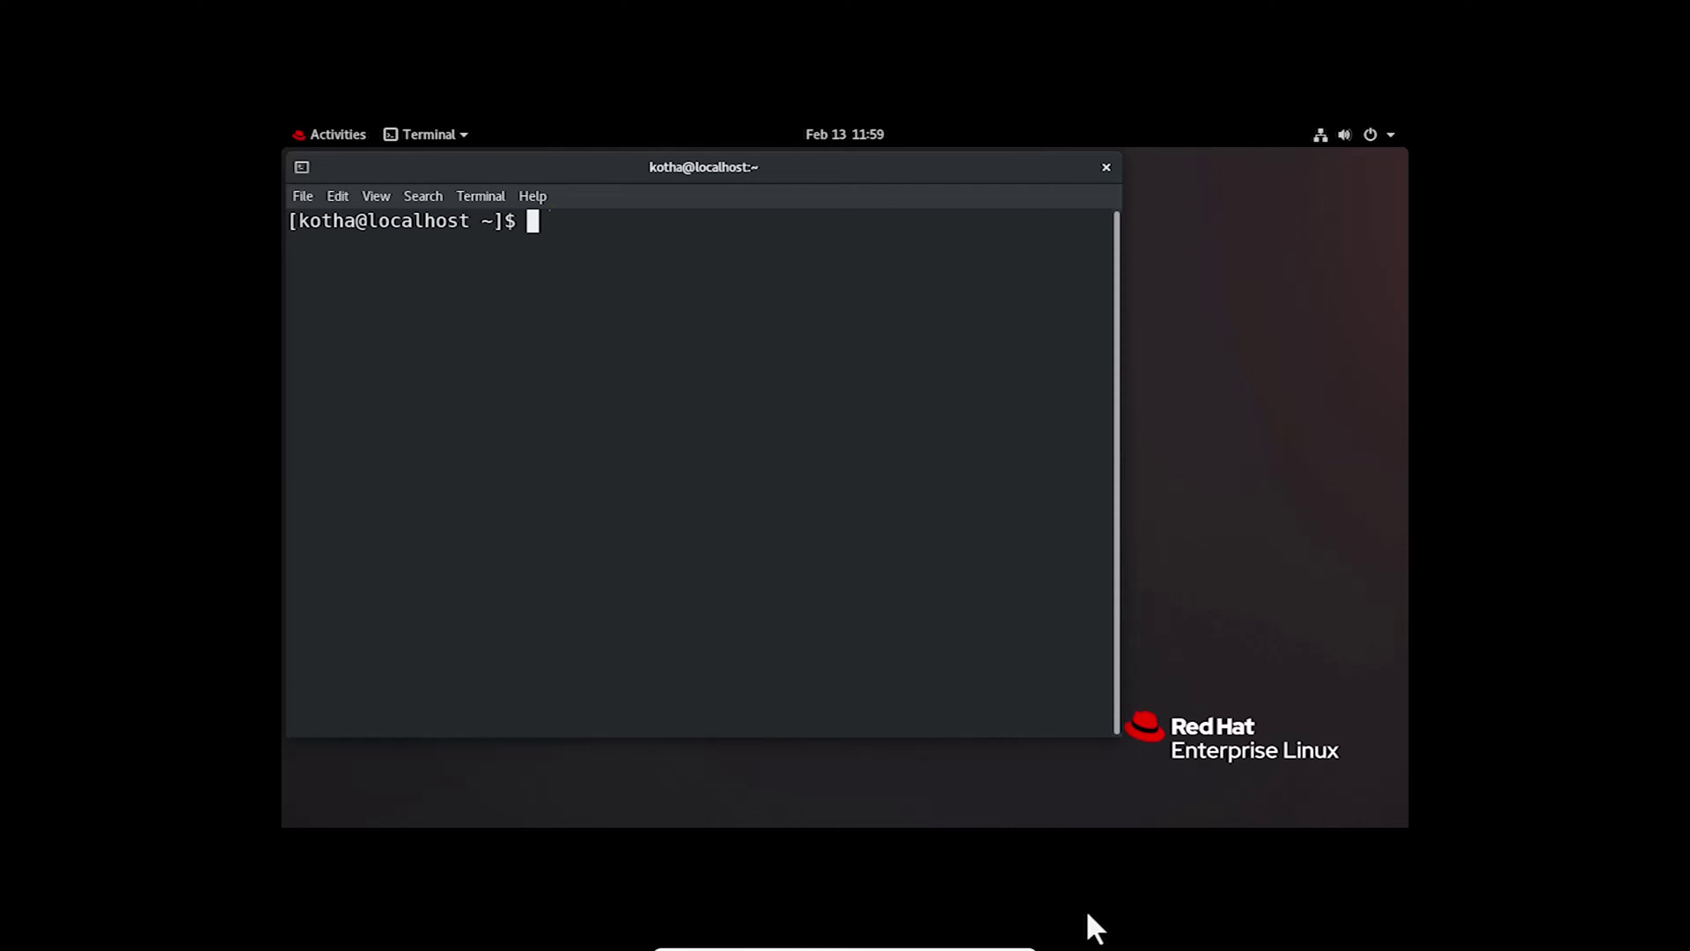
text(sudo yum)
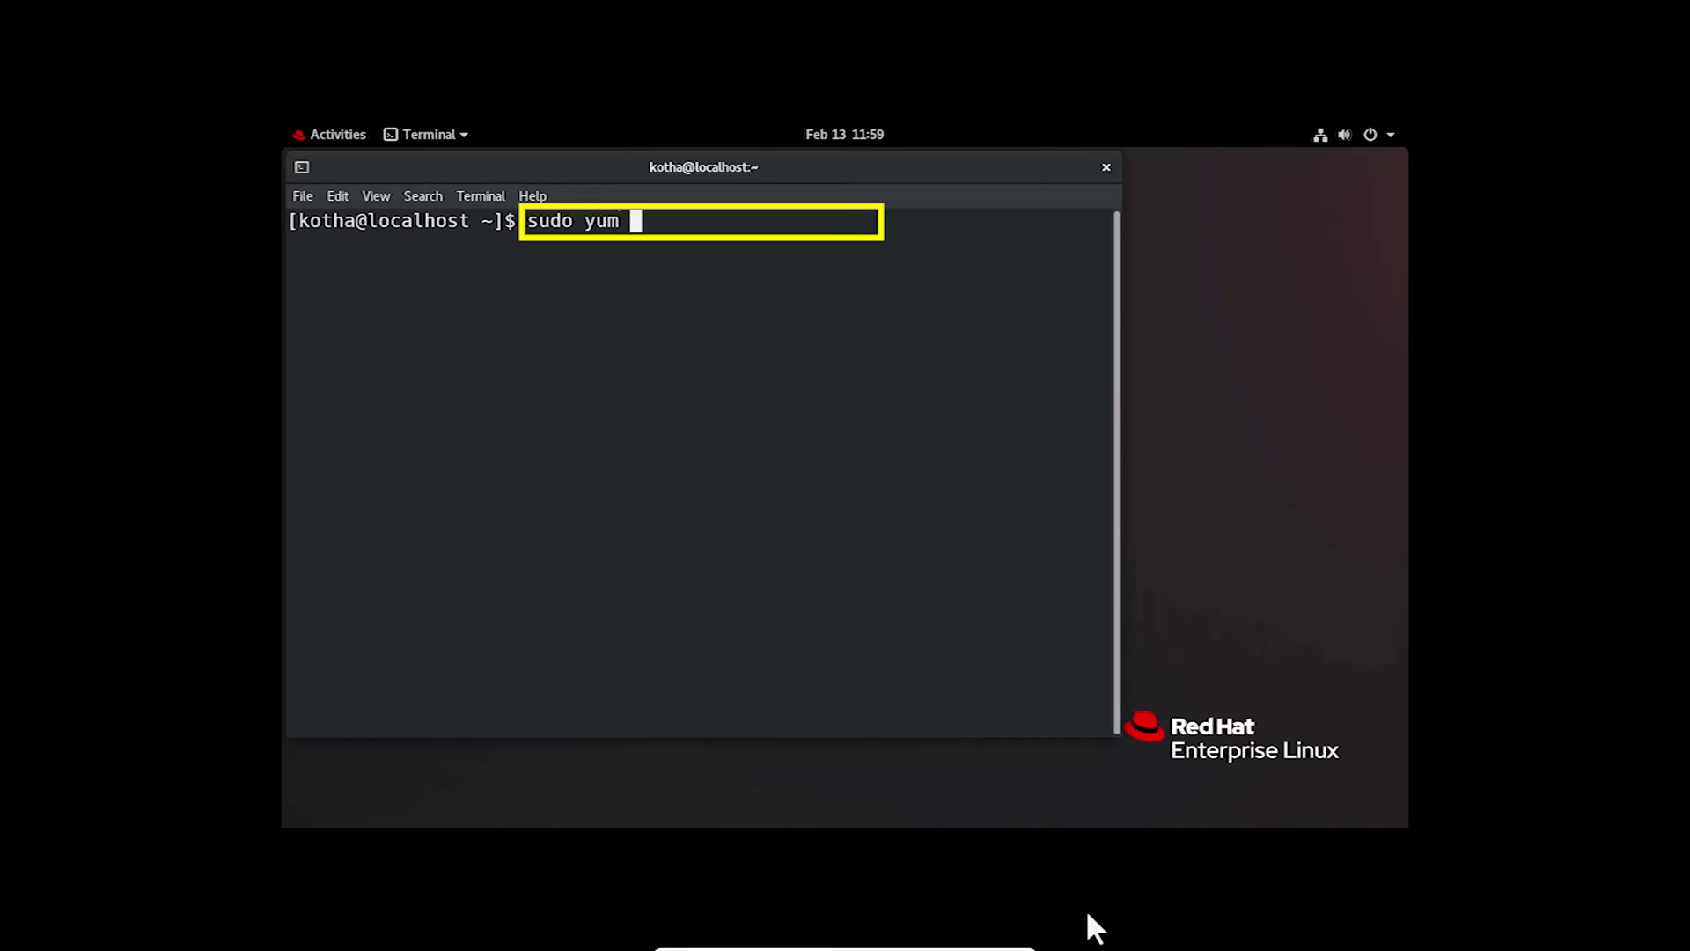
text( install )
text(gnome-p)
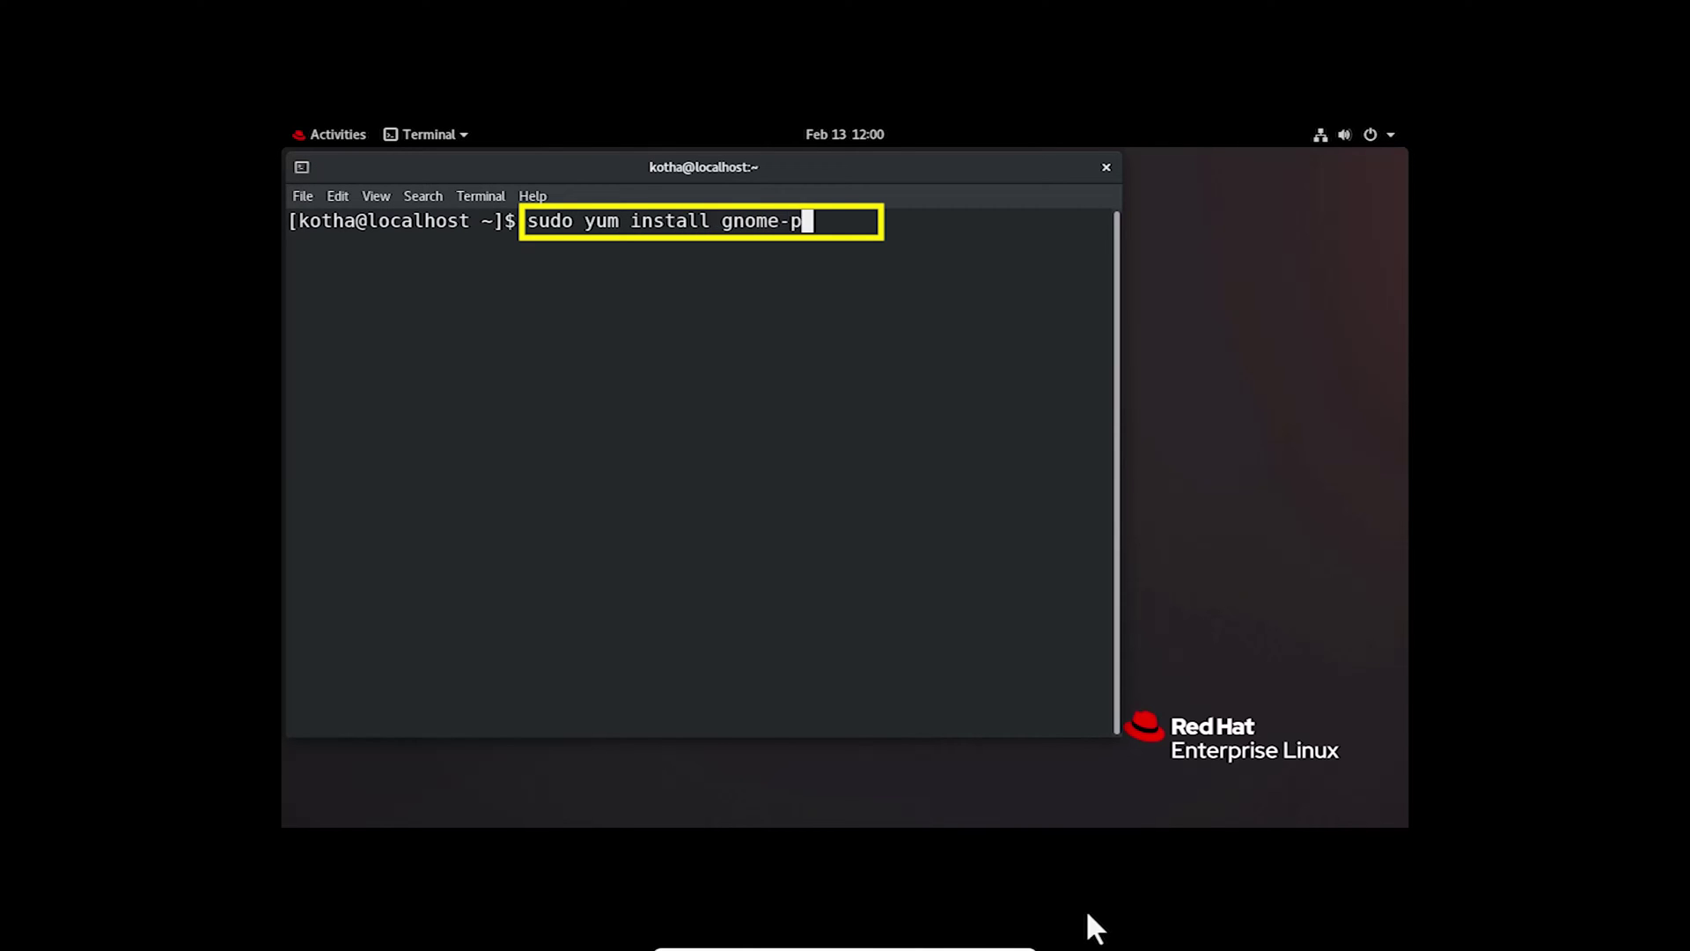
text(hotos)
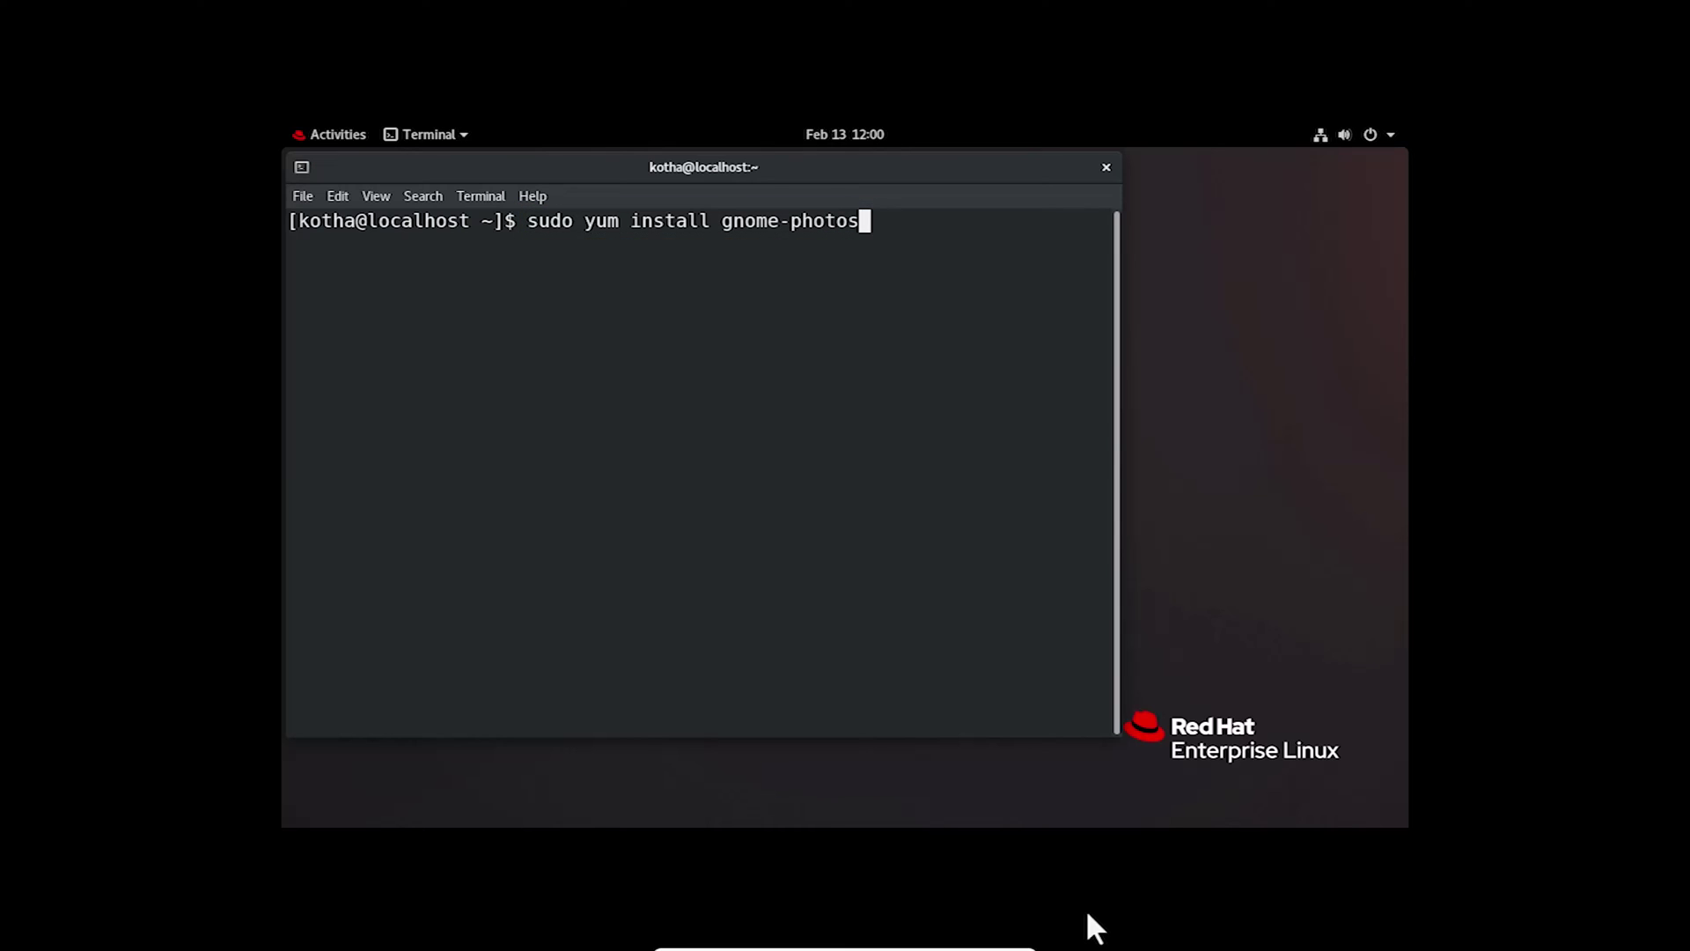
Step: Install gnome-photos with 'sudo yum install gnome-photos' and highlight the installed packages list
key(Return)
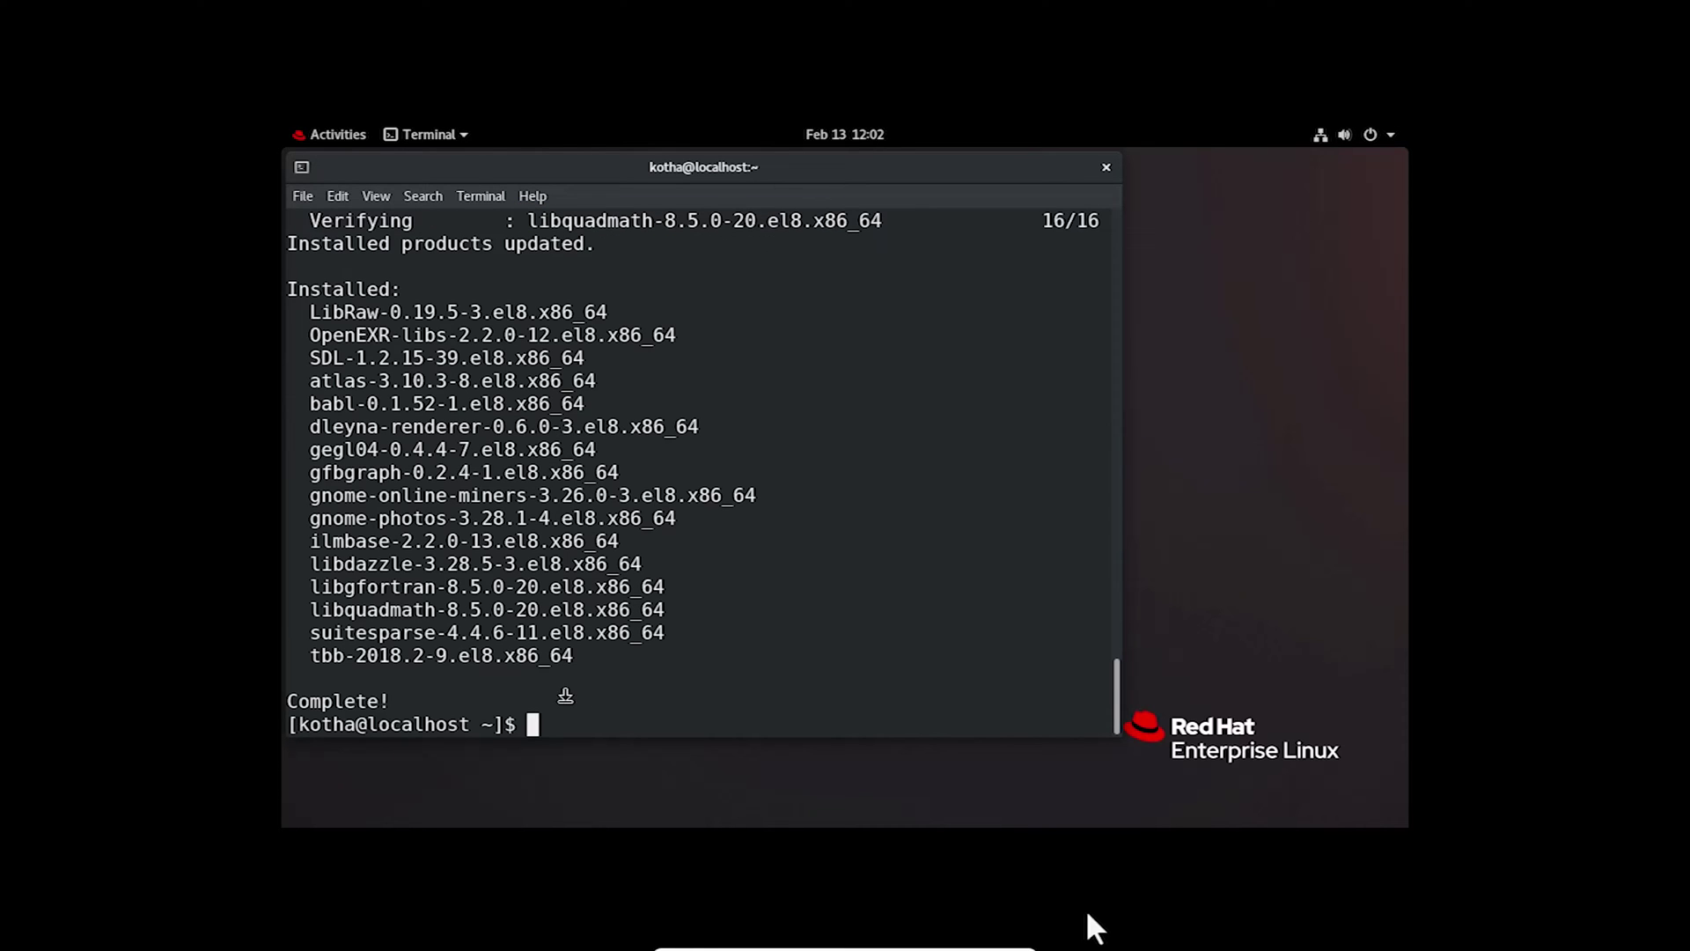
drag(296, 312, 625, 671)
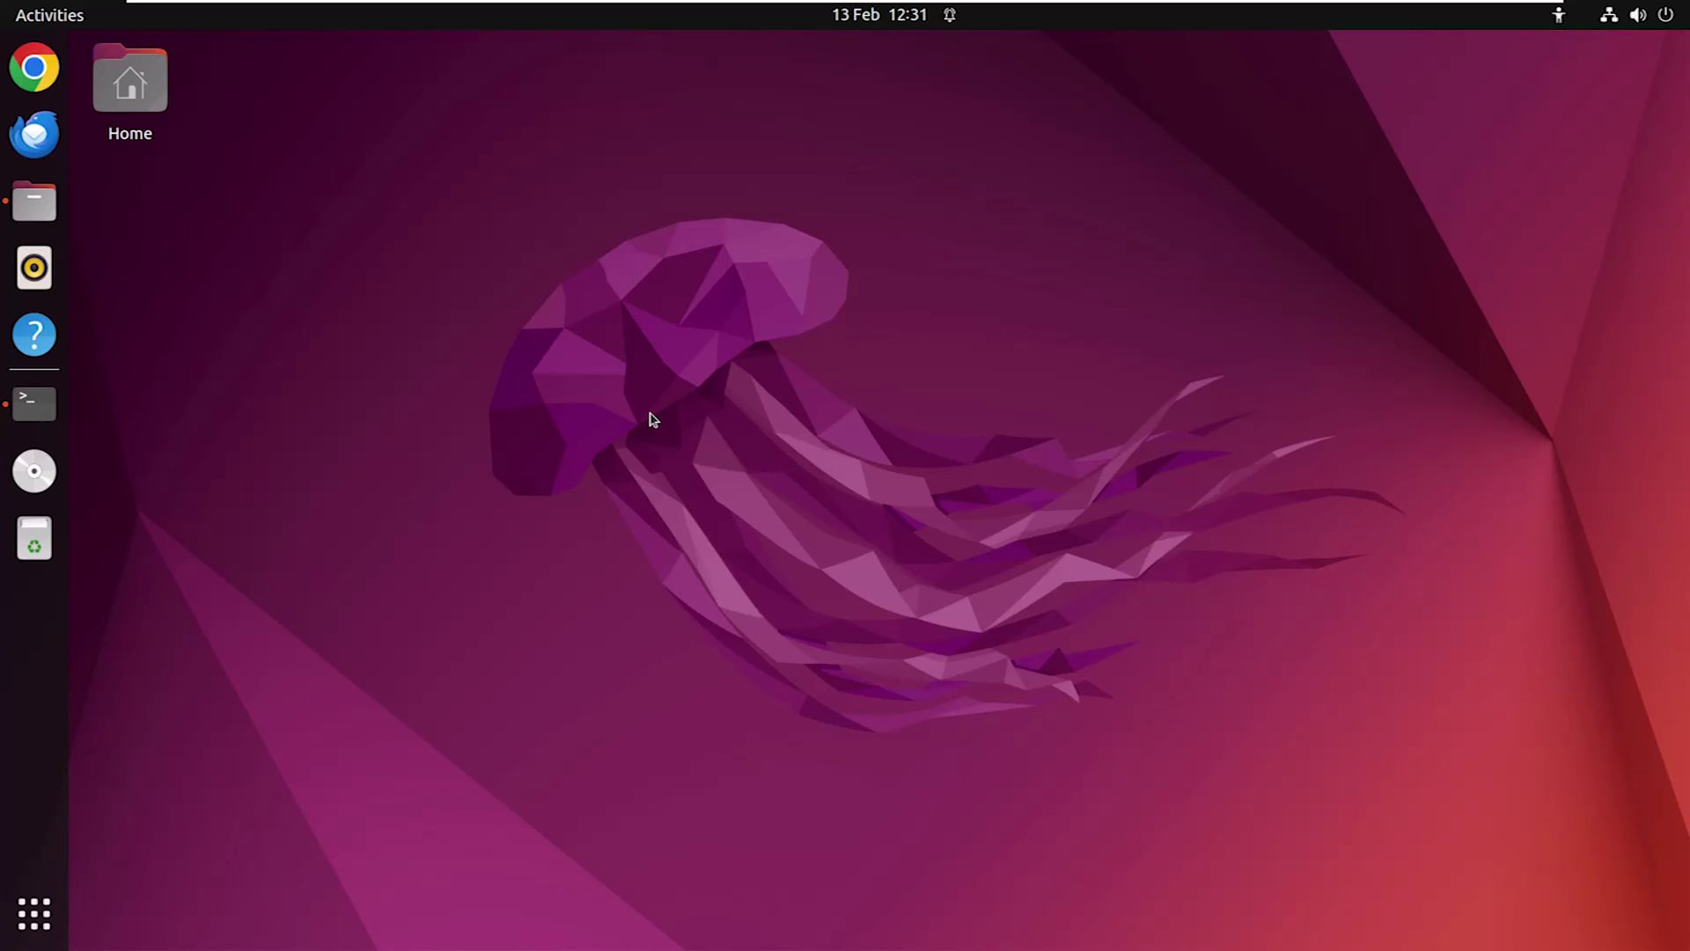
Step: Run 'sudo apt-get update', add the universe repository, and install alien with 'apt install alien -y'
click(35, 402)
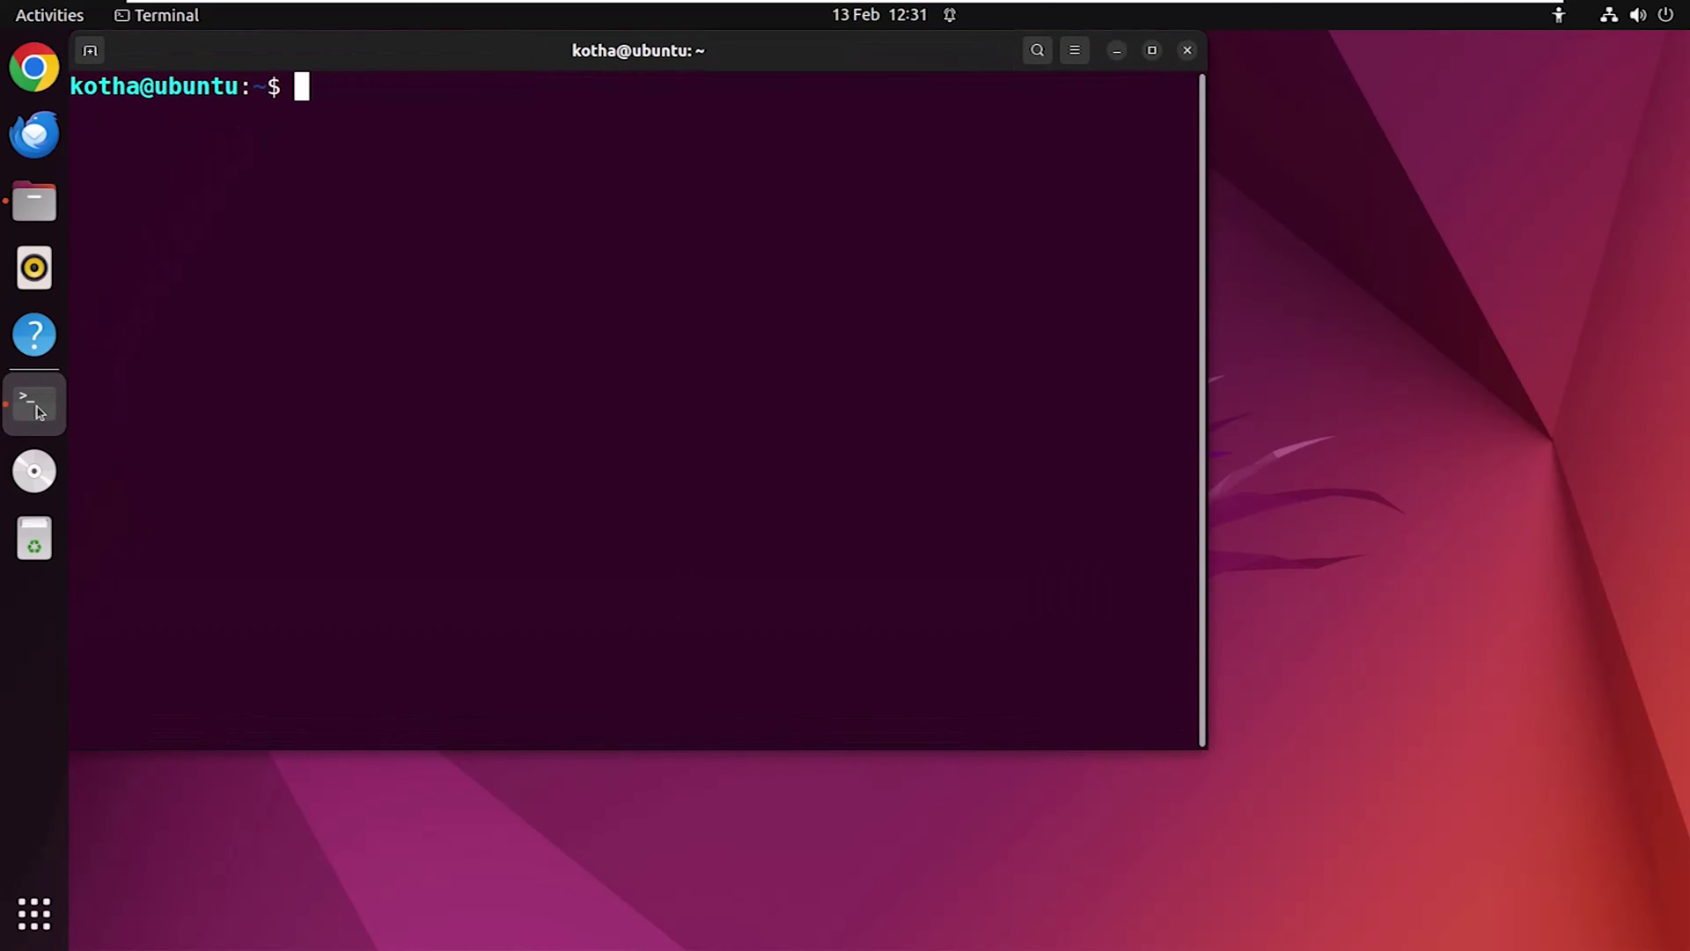
text(sudo apt-)
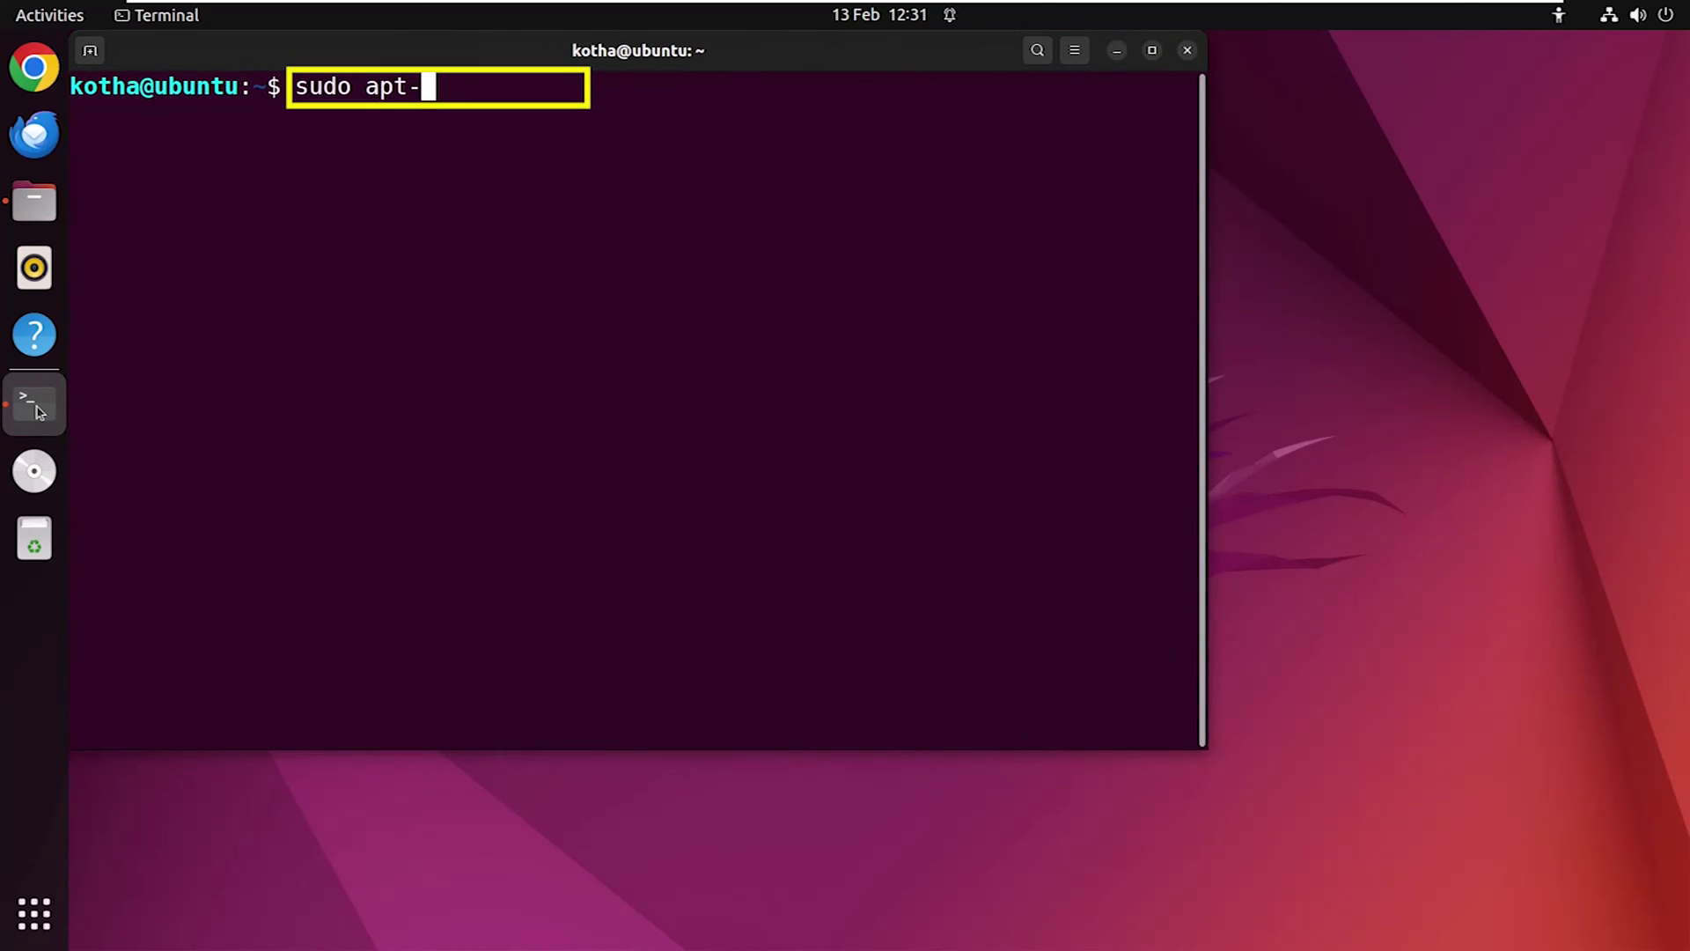
text(get update)
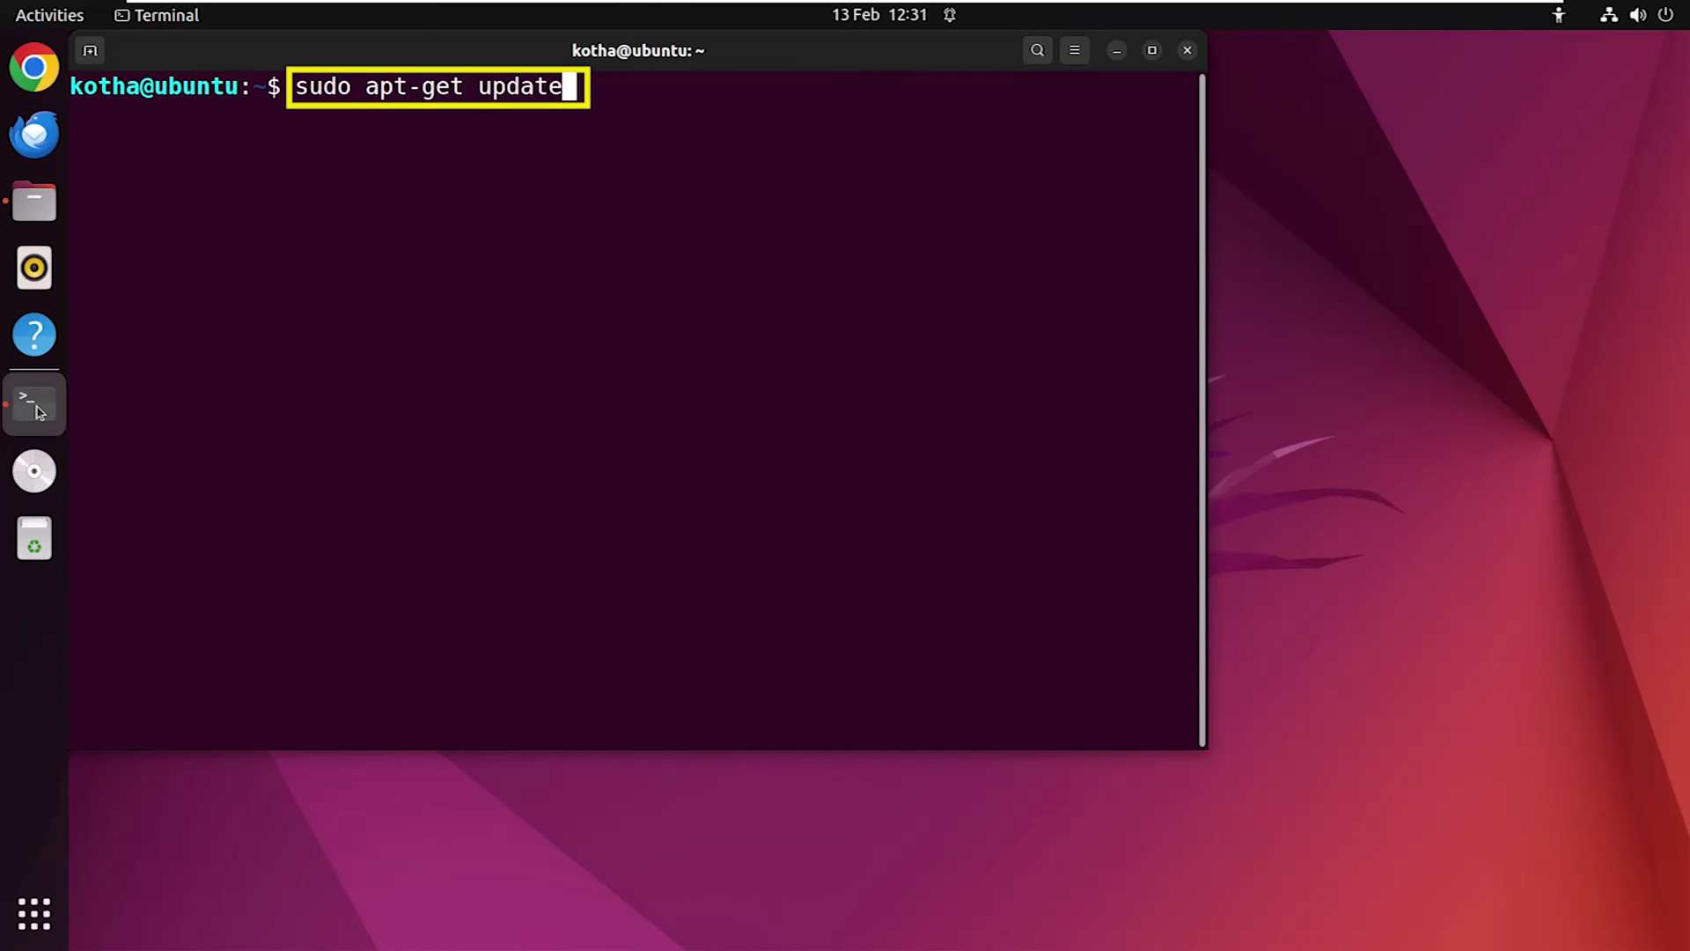
key(Return)
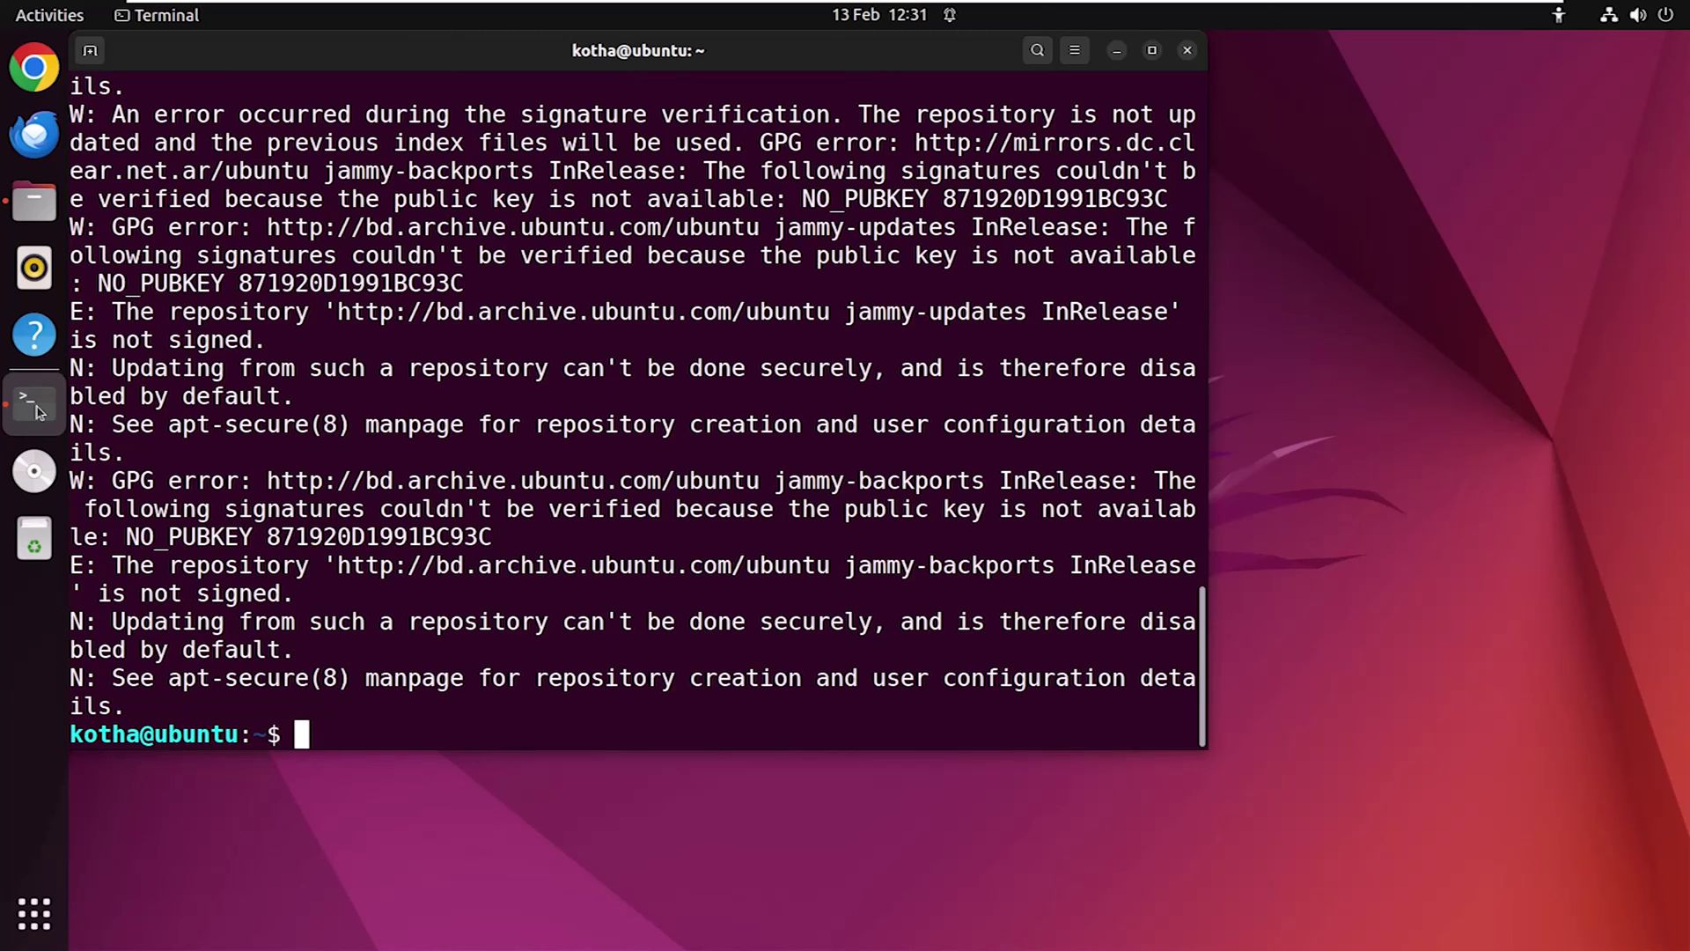
text(sudo ad)
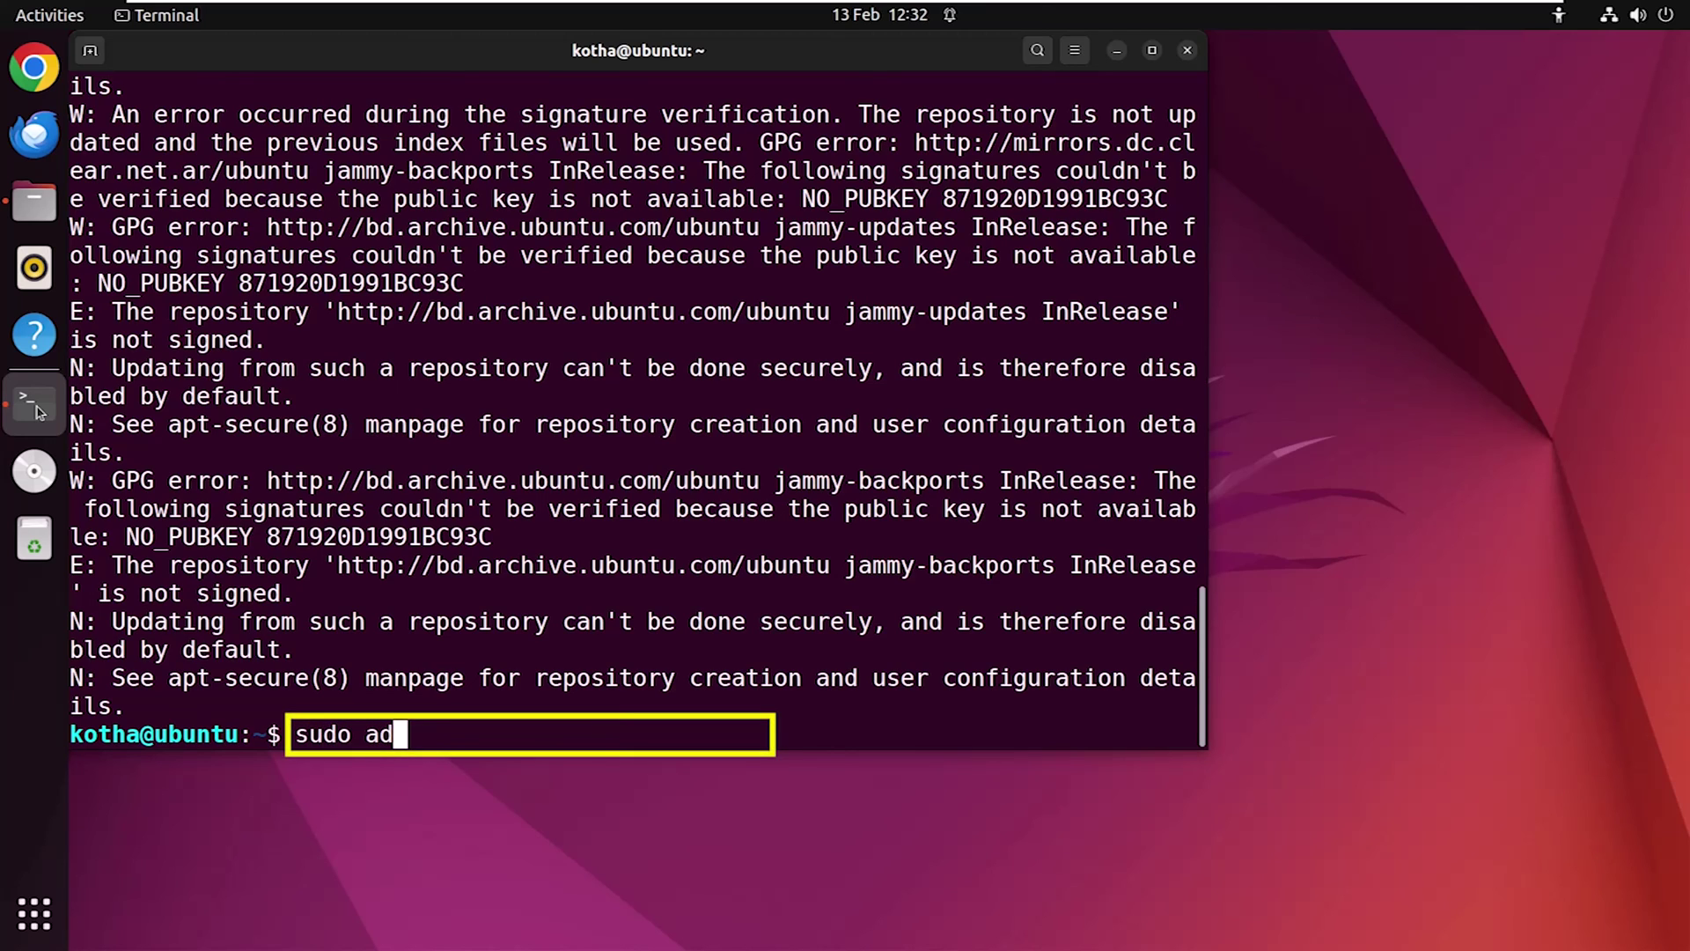
text(d-apt-)
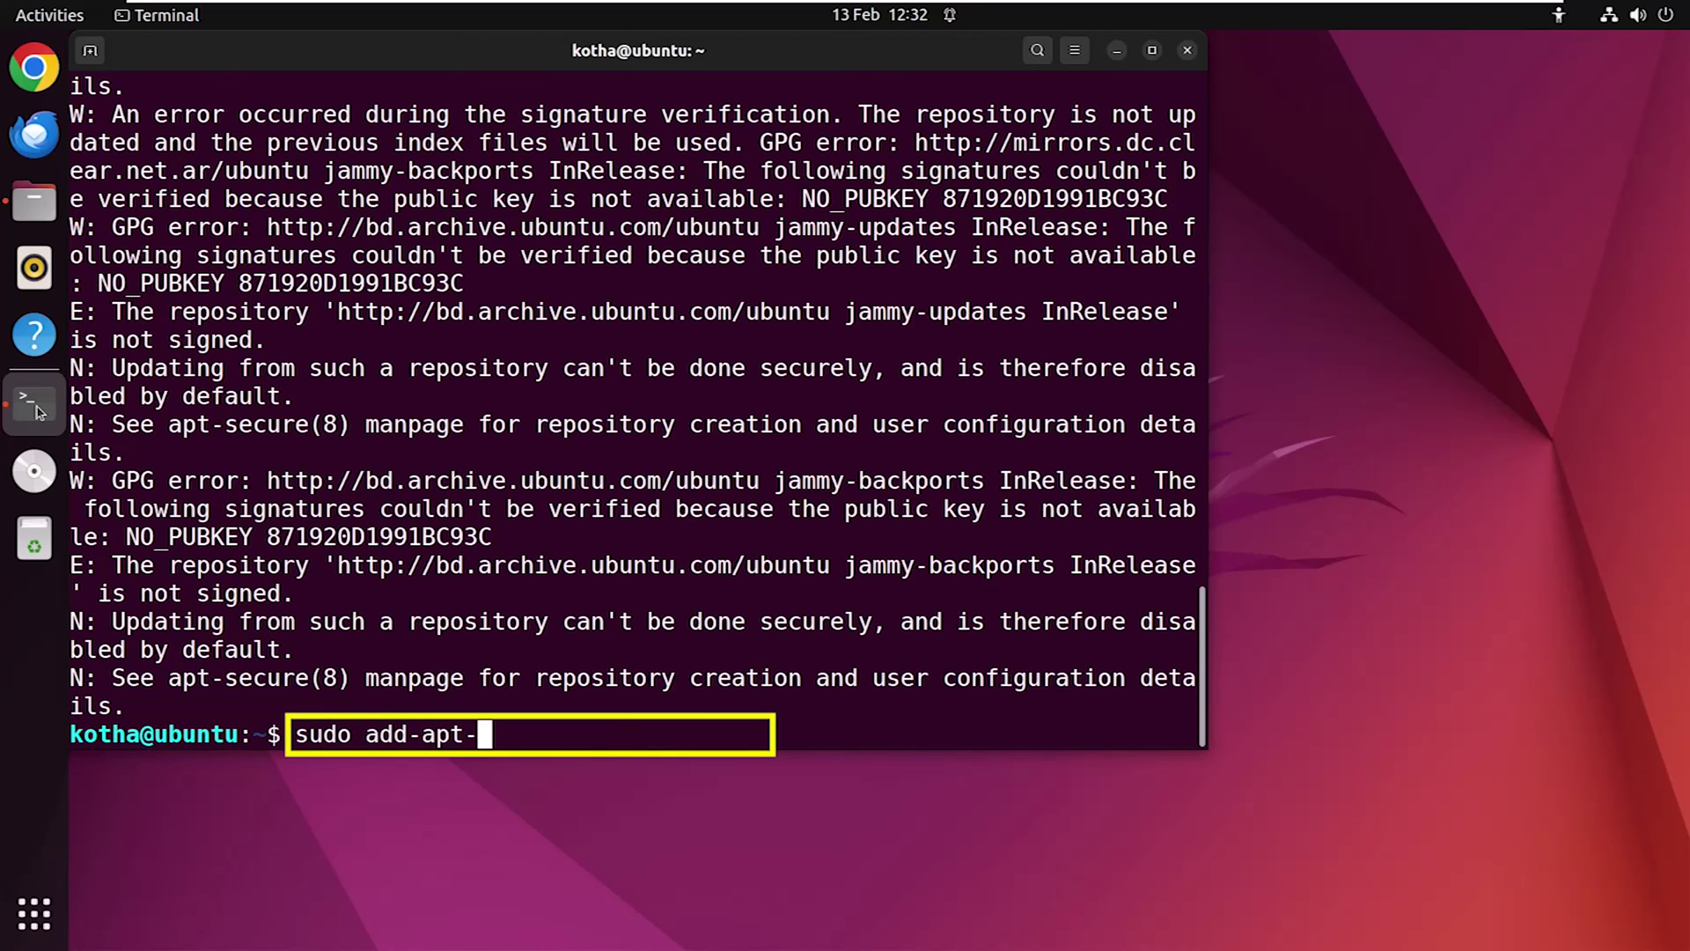
text(repository )
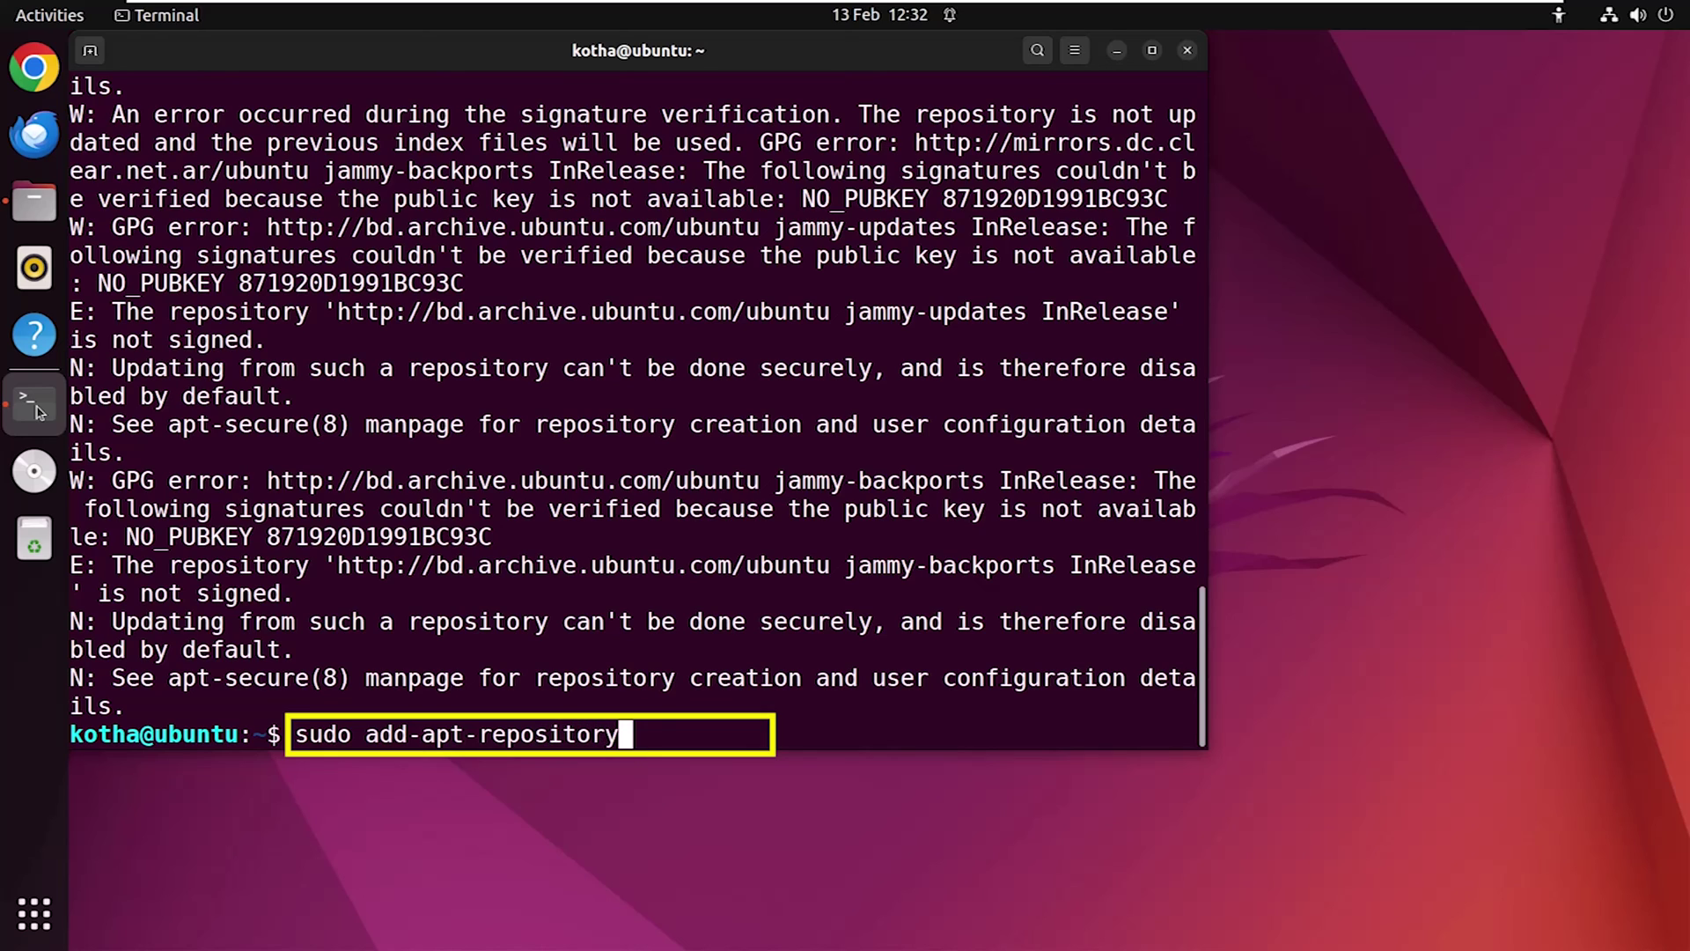
text(unive)
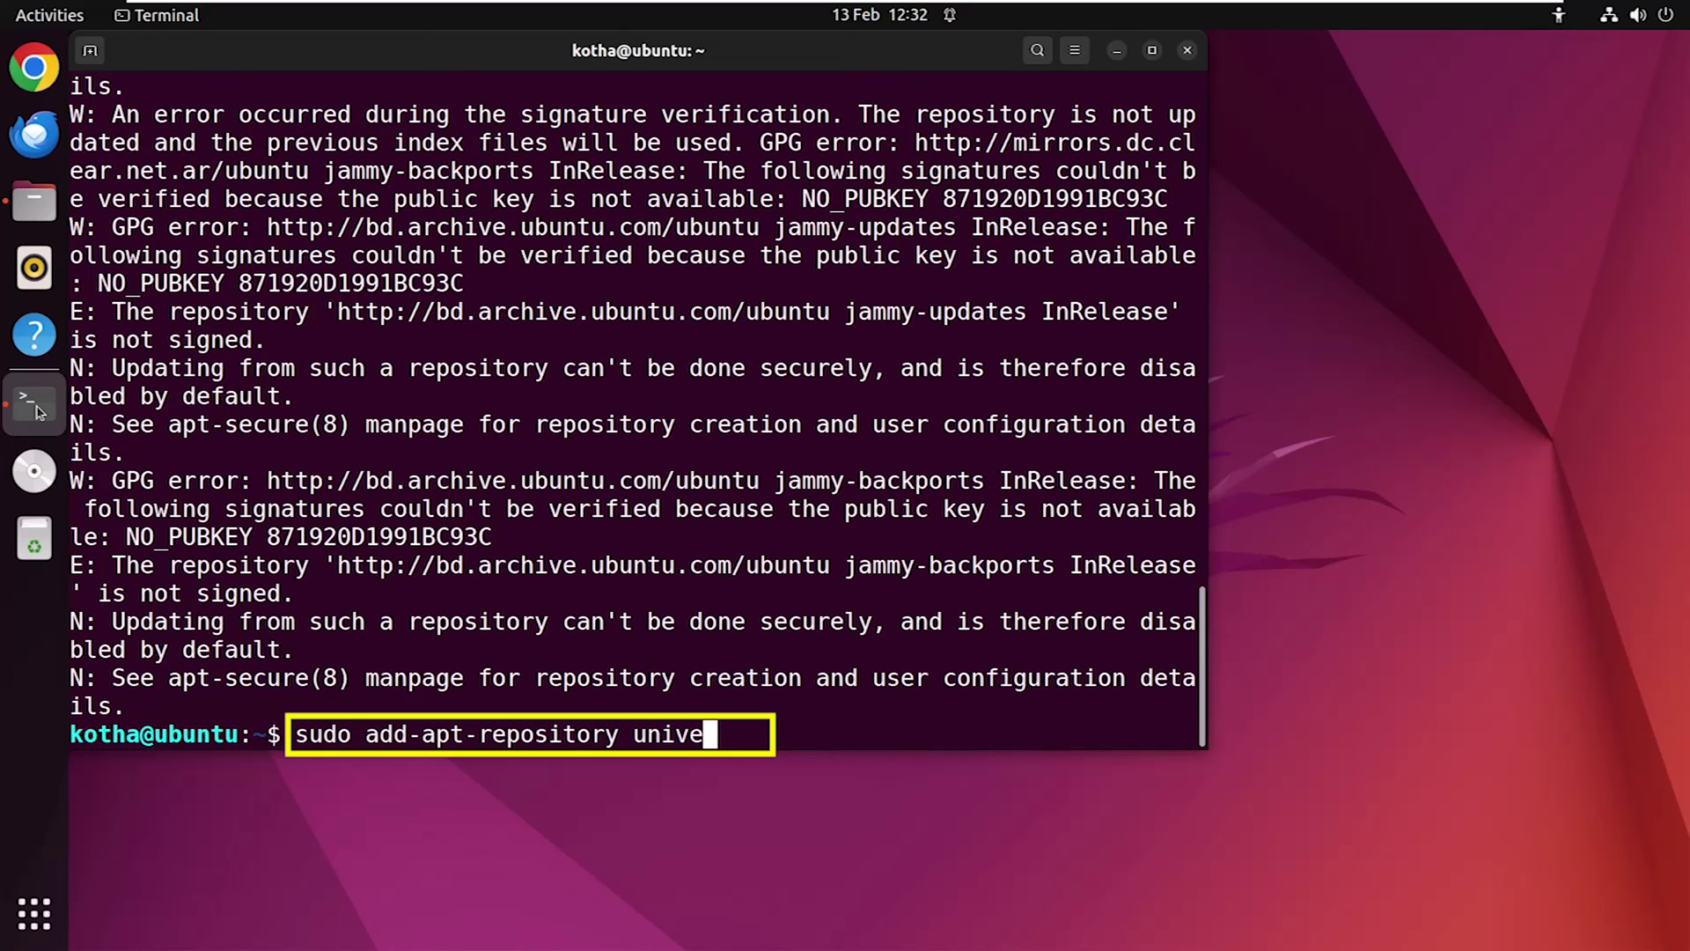
text(rse)
key(Return)
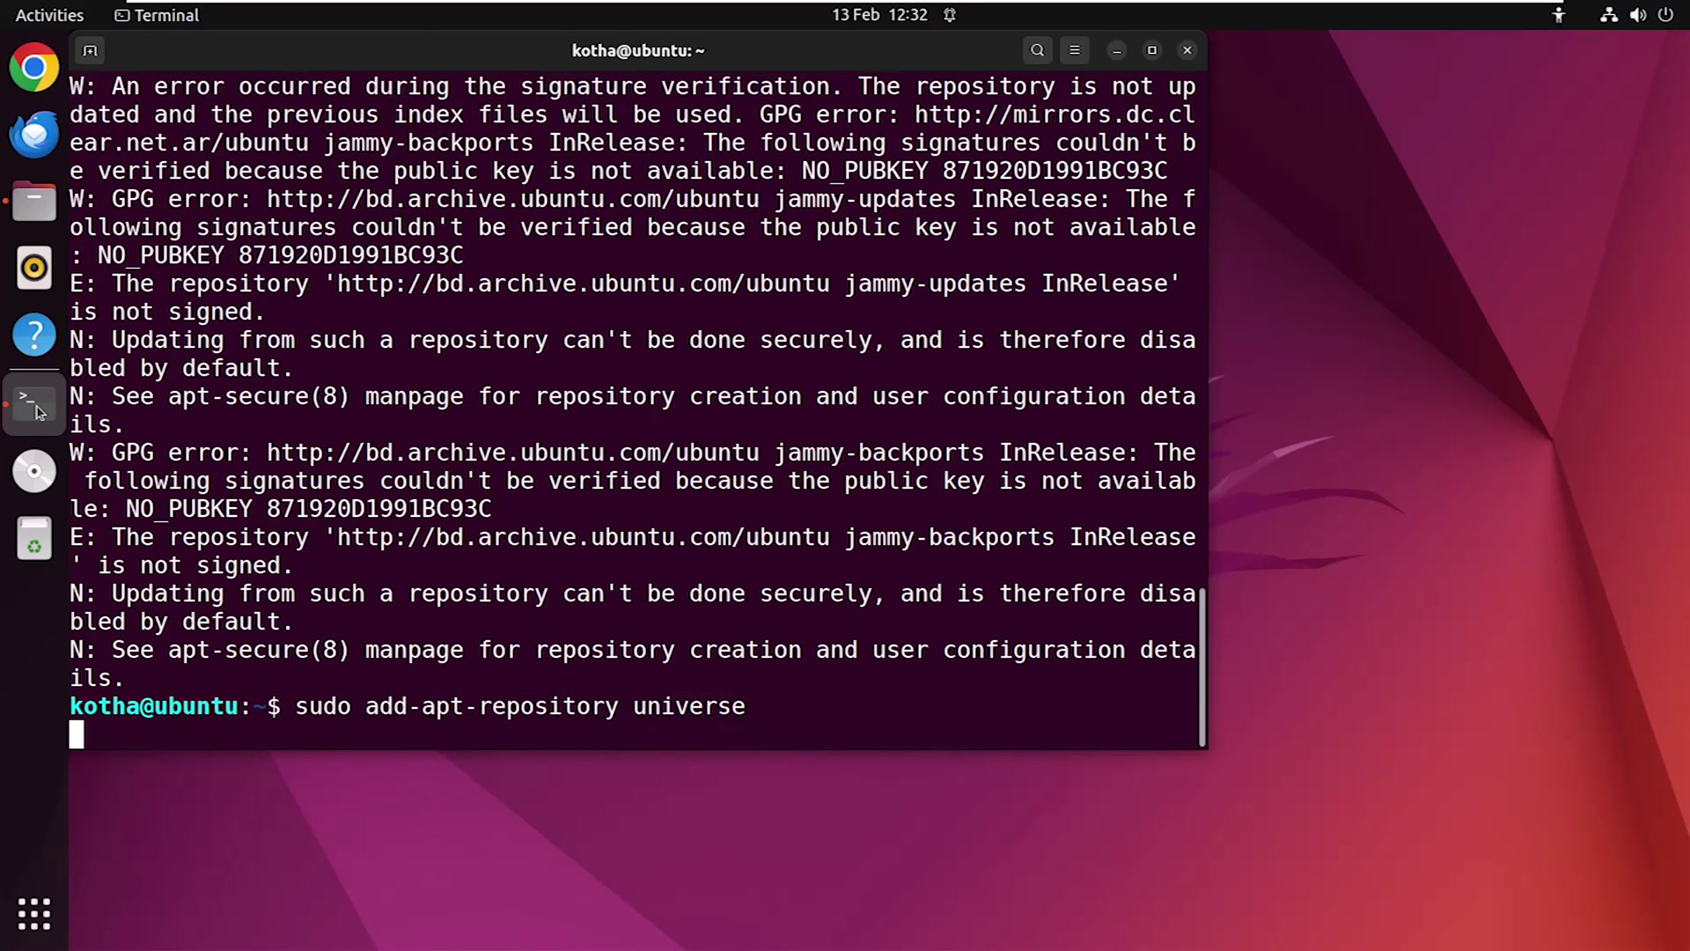
key(Return)
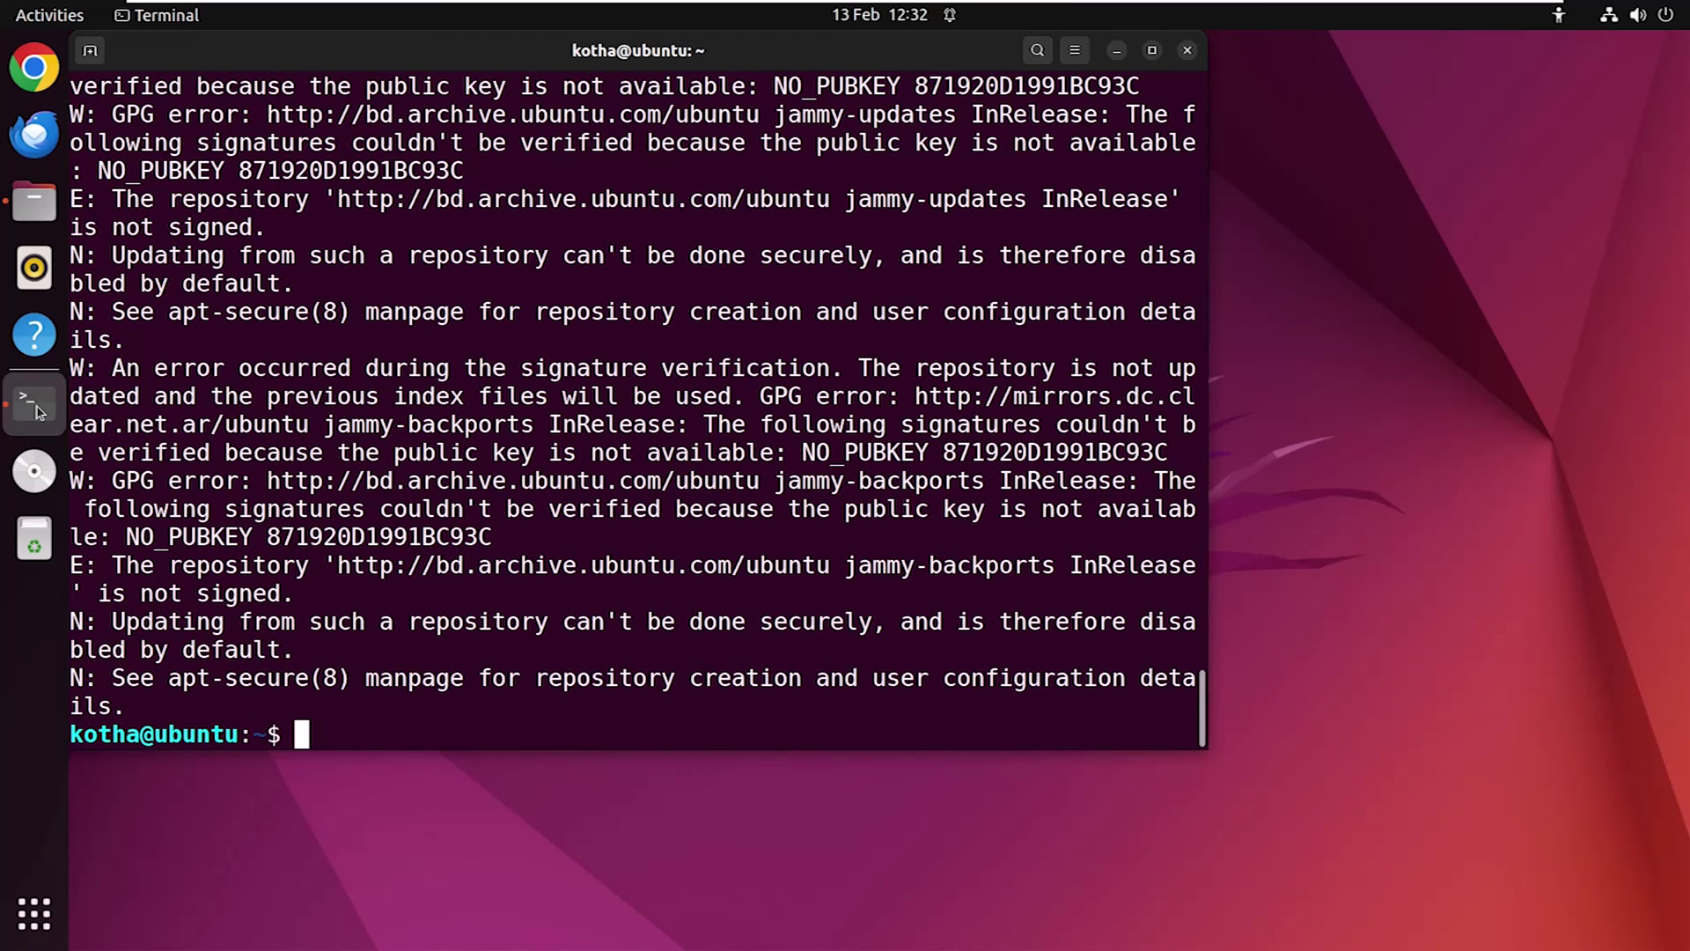
text(sud)
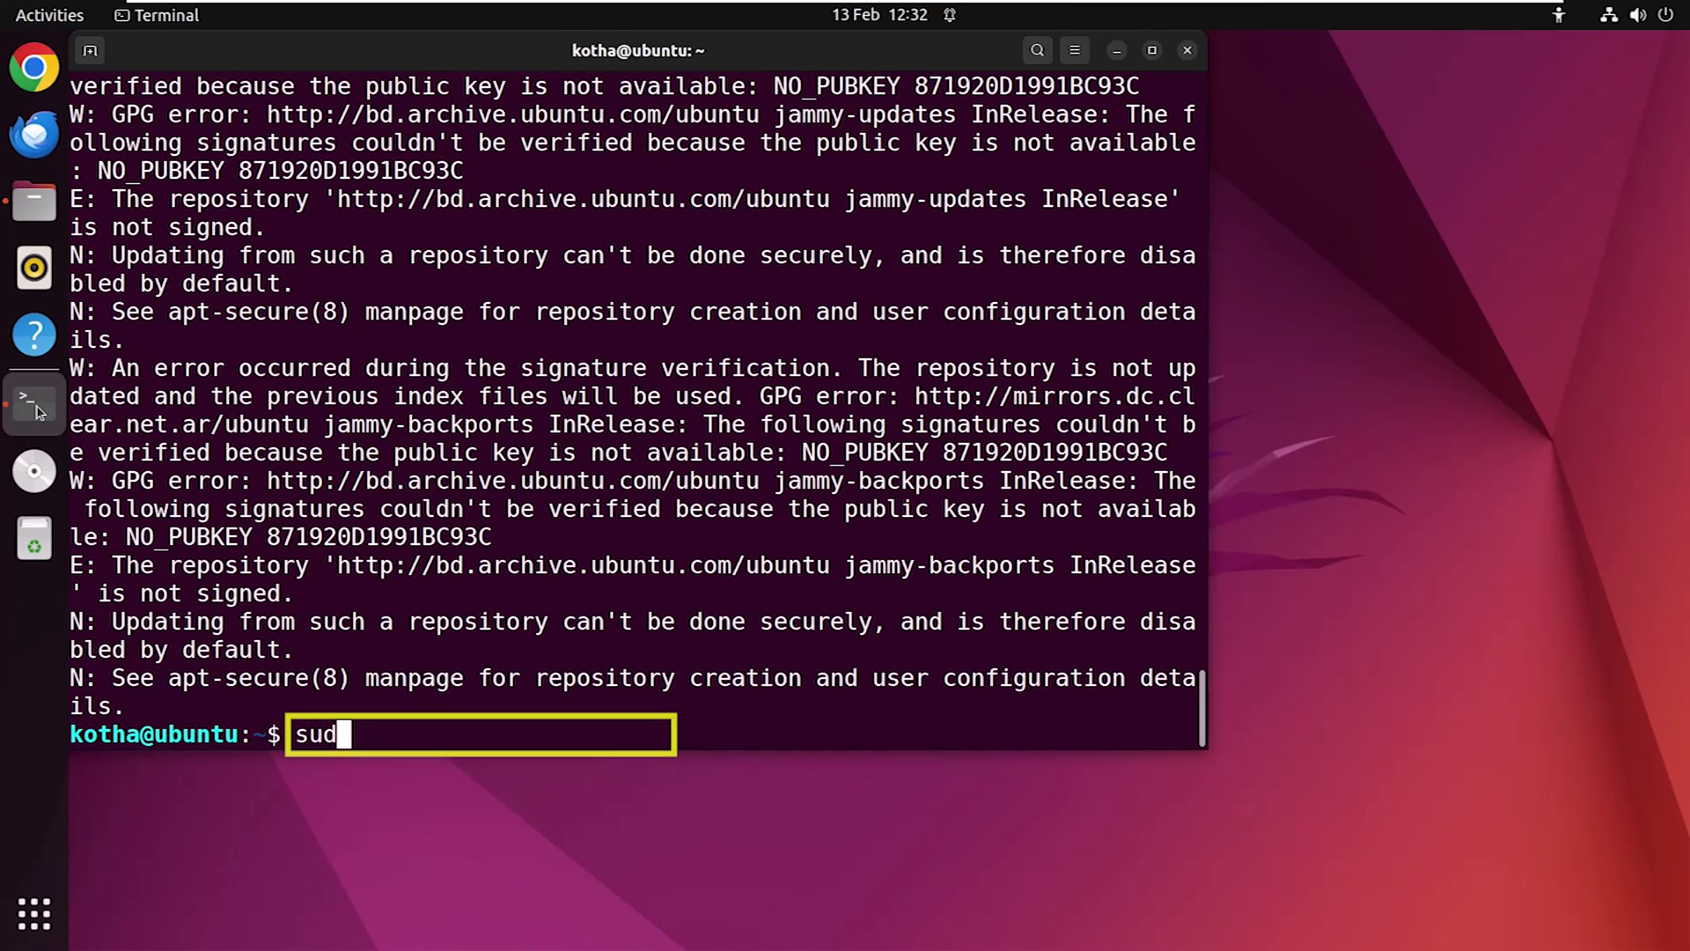
text(o apt insta)
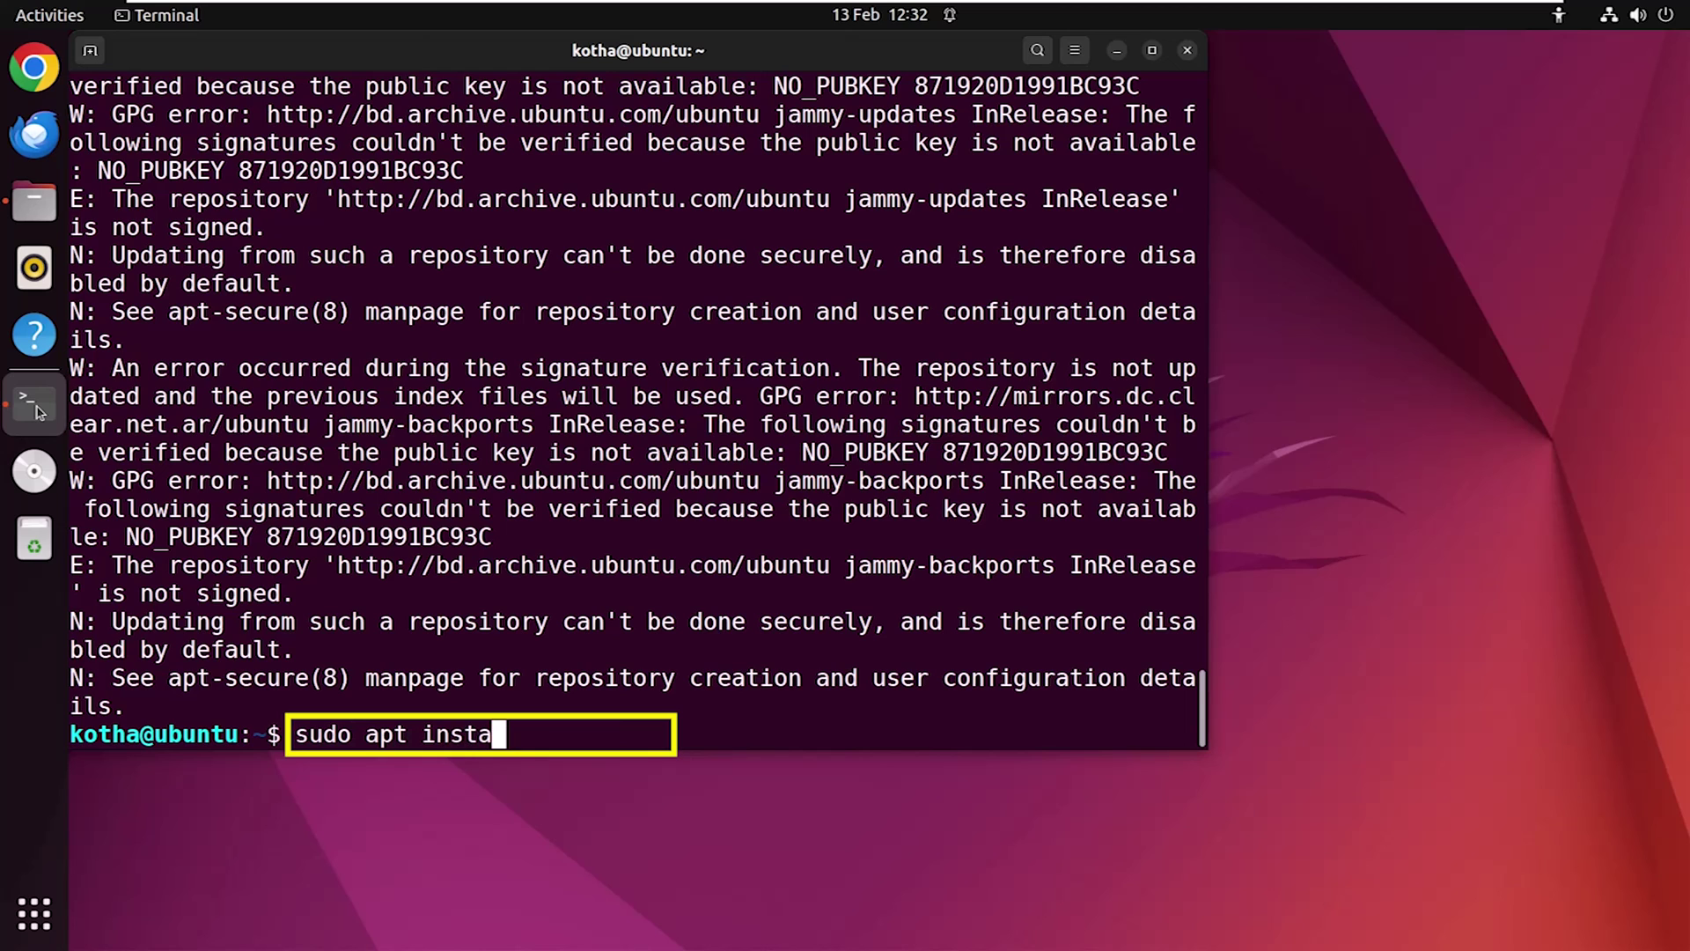
text(ll alien )
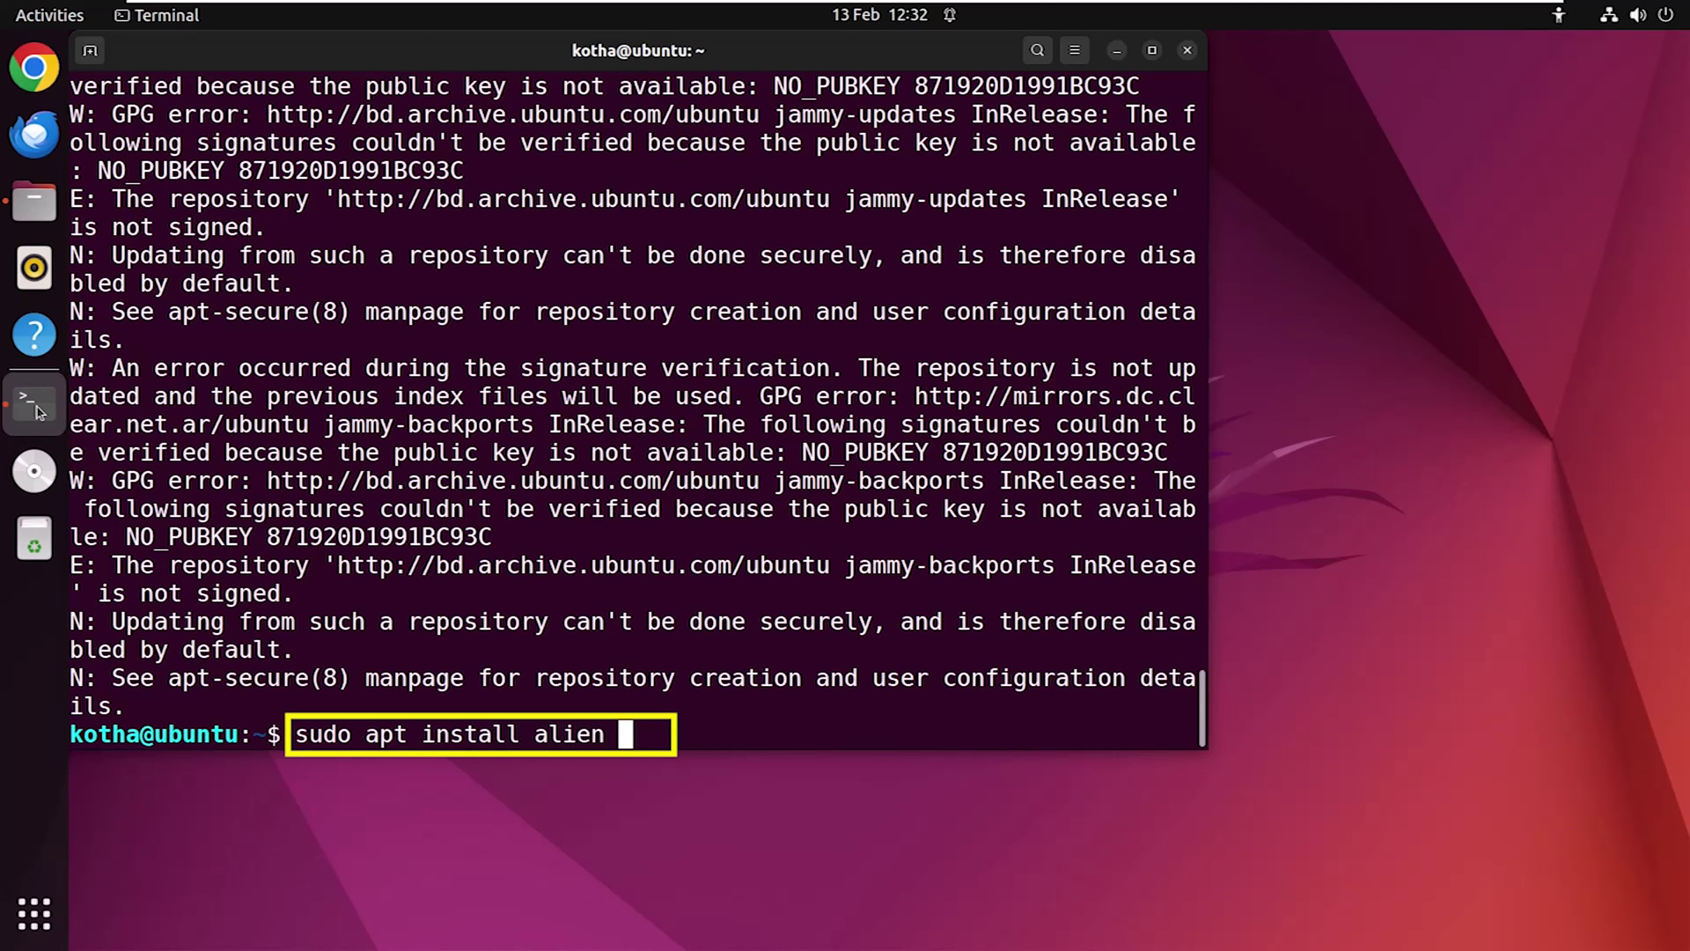
text(-y)
key(Return)
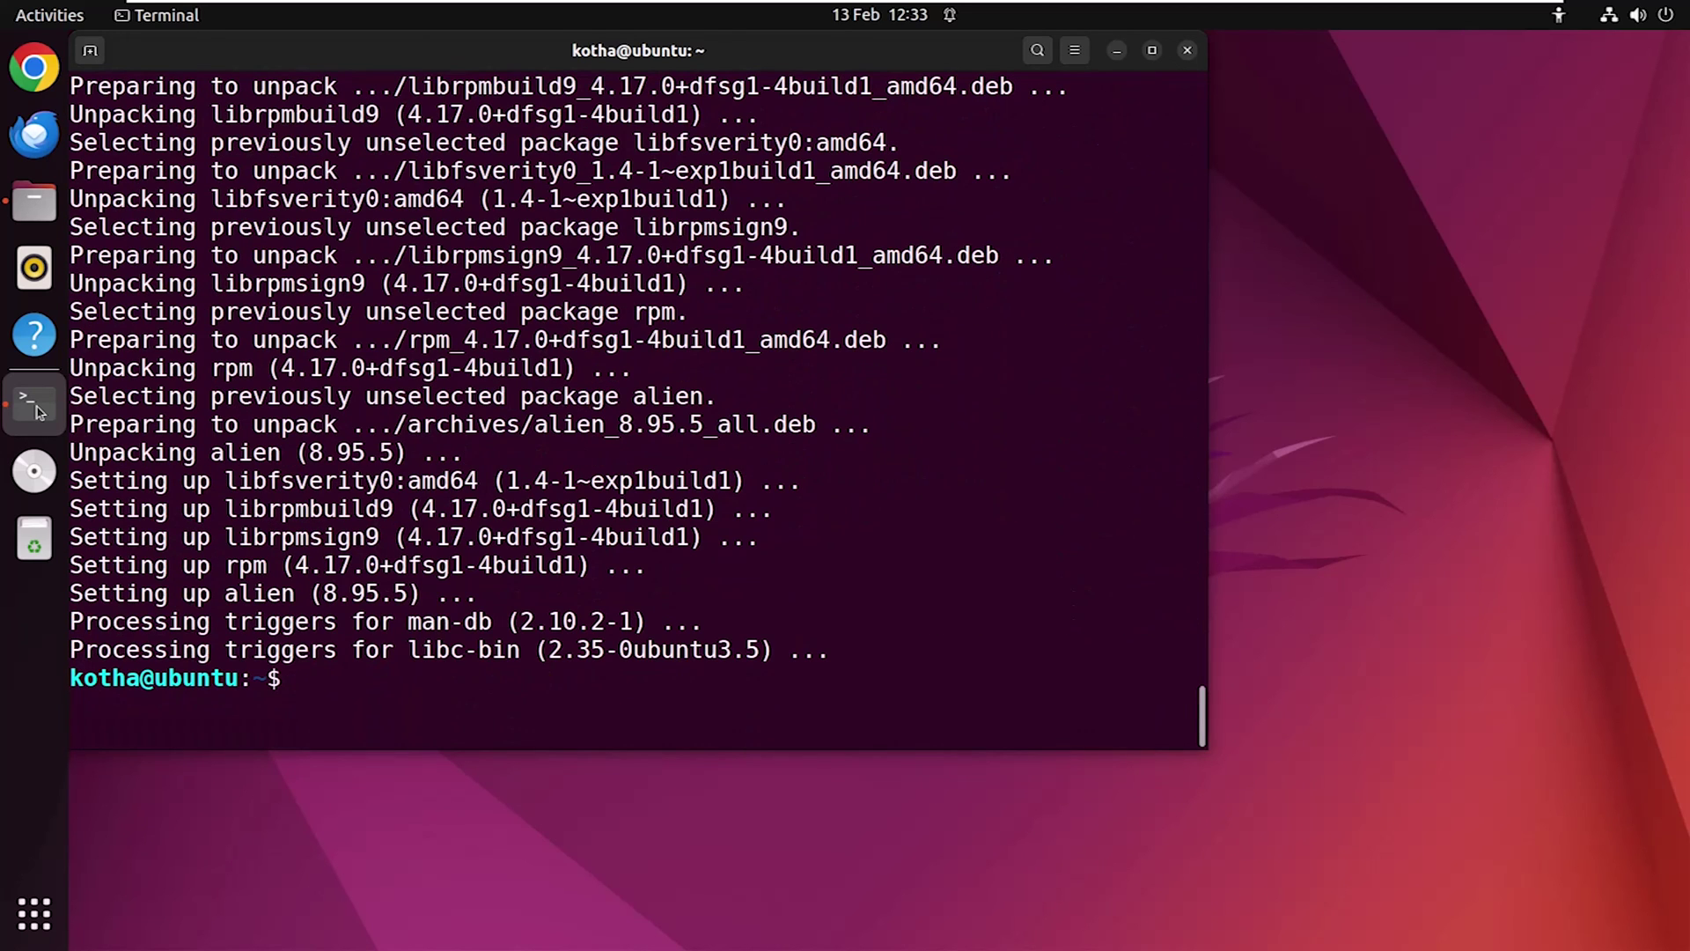
Step: Clear the screen, move into Downloads, and list its files
key(ctrl+l)
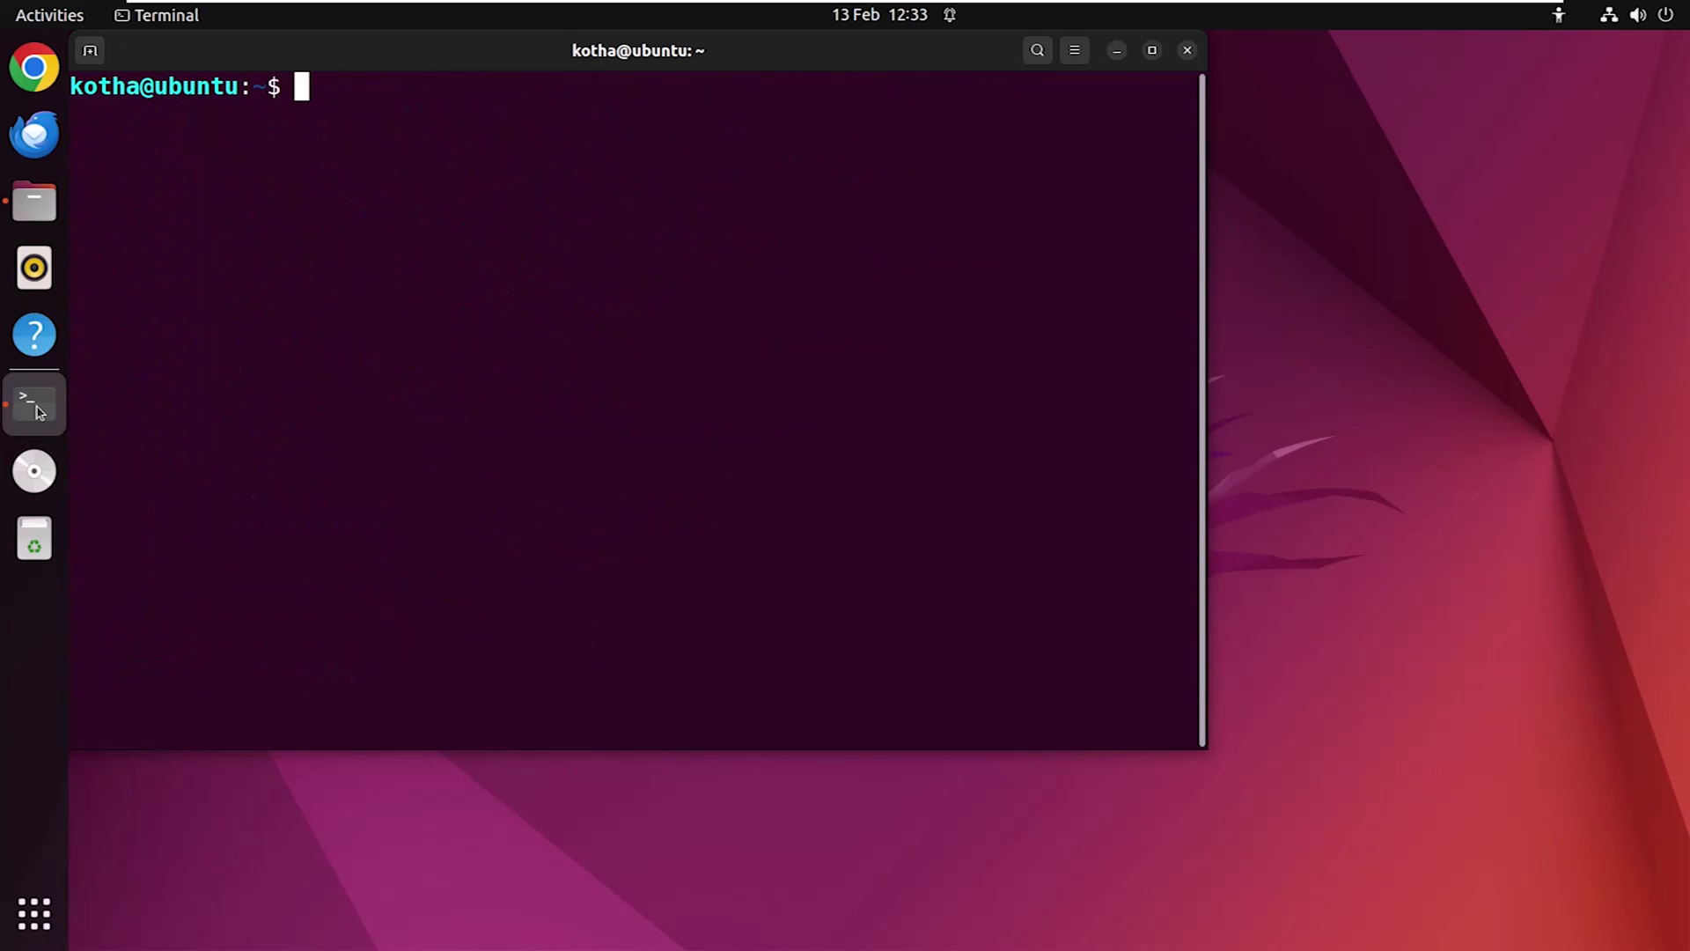
text(cd Dow)
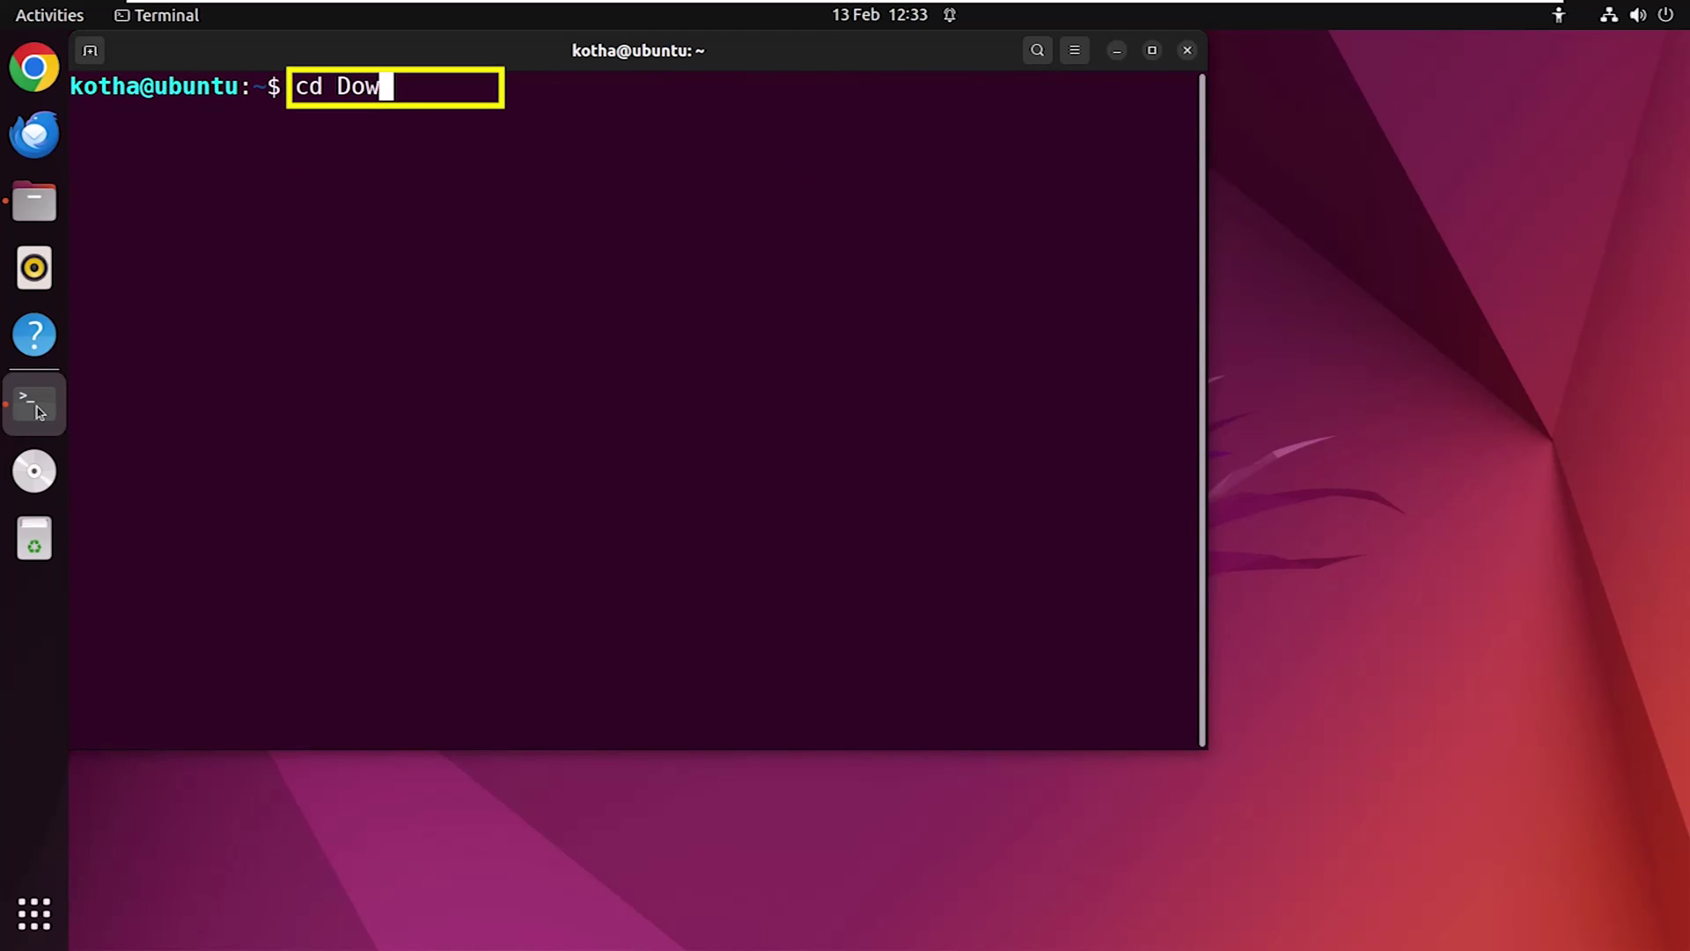
text(n)
key(Tab)
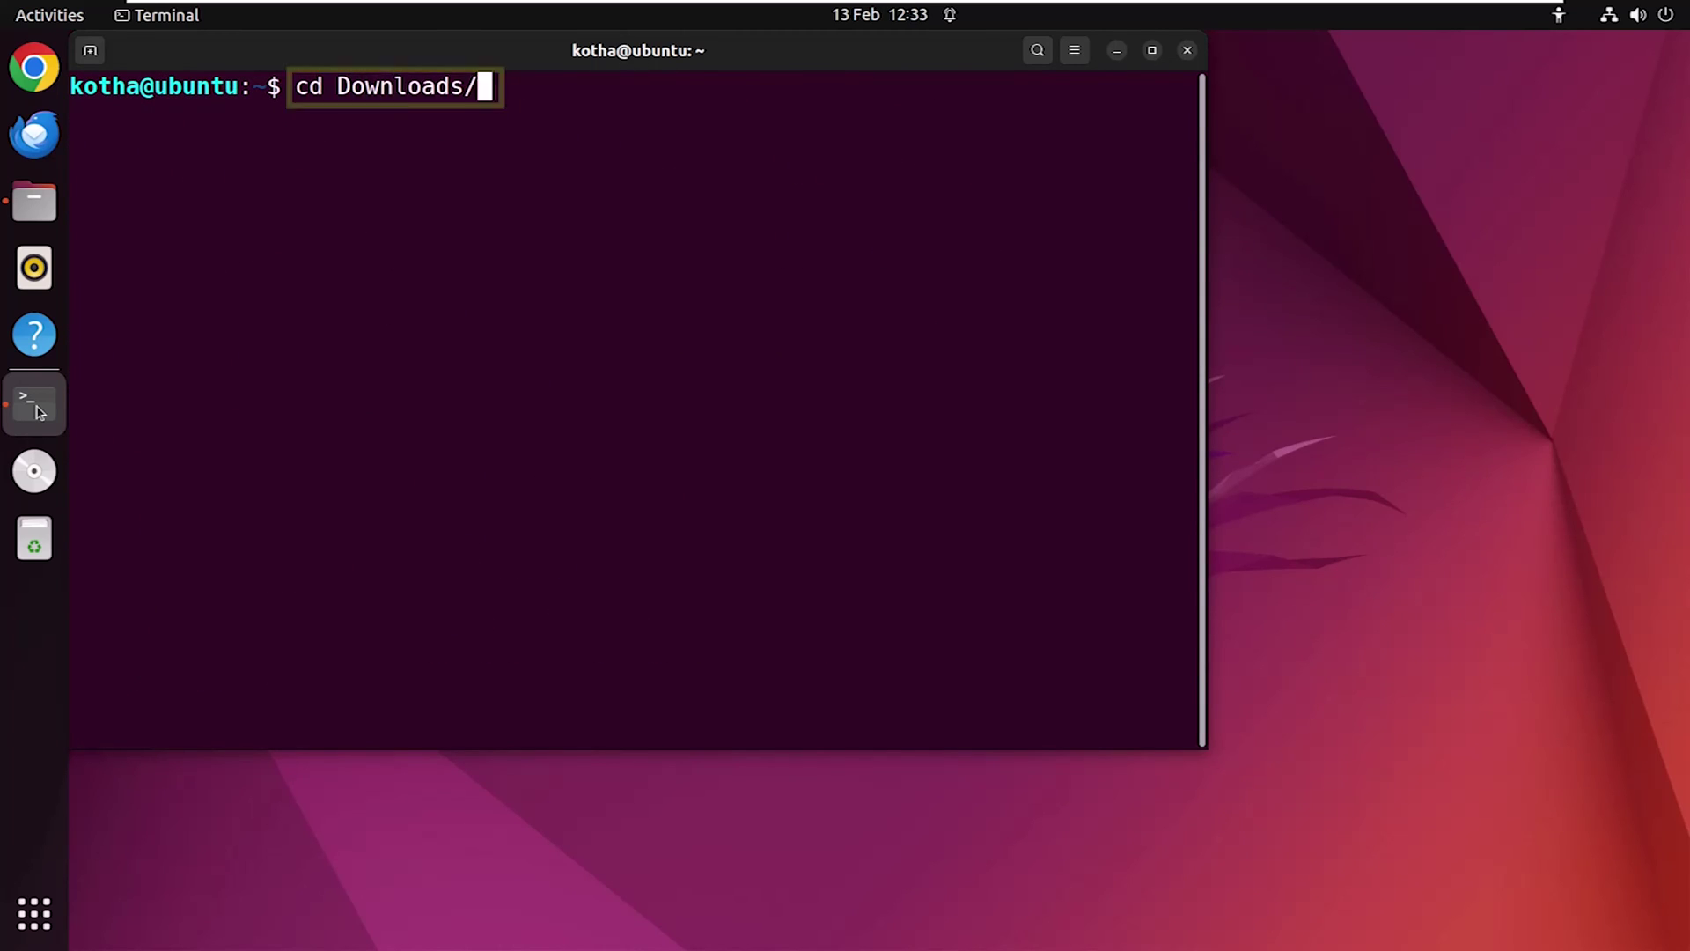
key(Return)
text(ls)
key(Return)
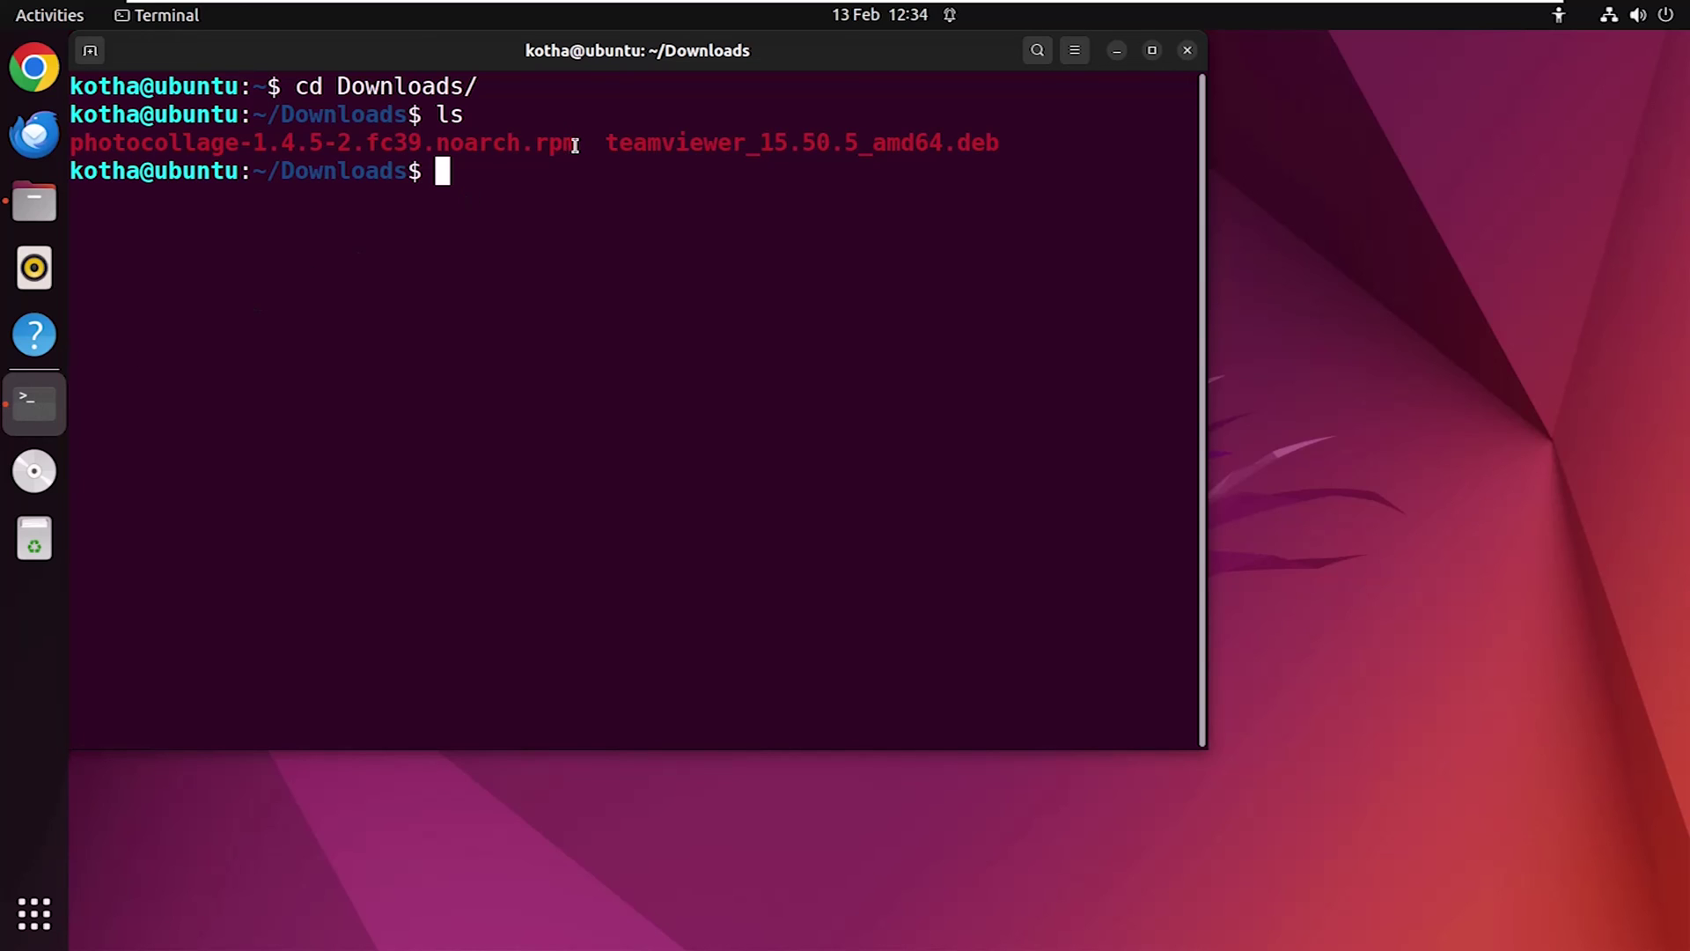
Step: Highlight the photocollage .rpm extension and enter 'sudo alien -i' with the RPM file name
drag(575, 143, 527, 146)
click(656, 325)
text(sudo a)
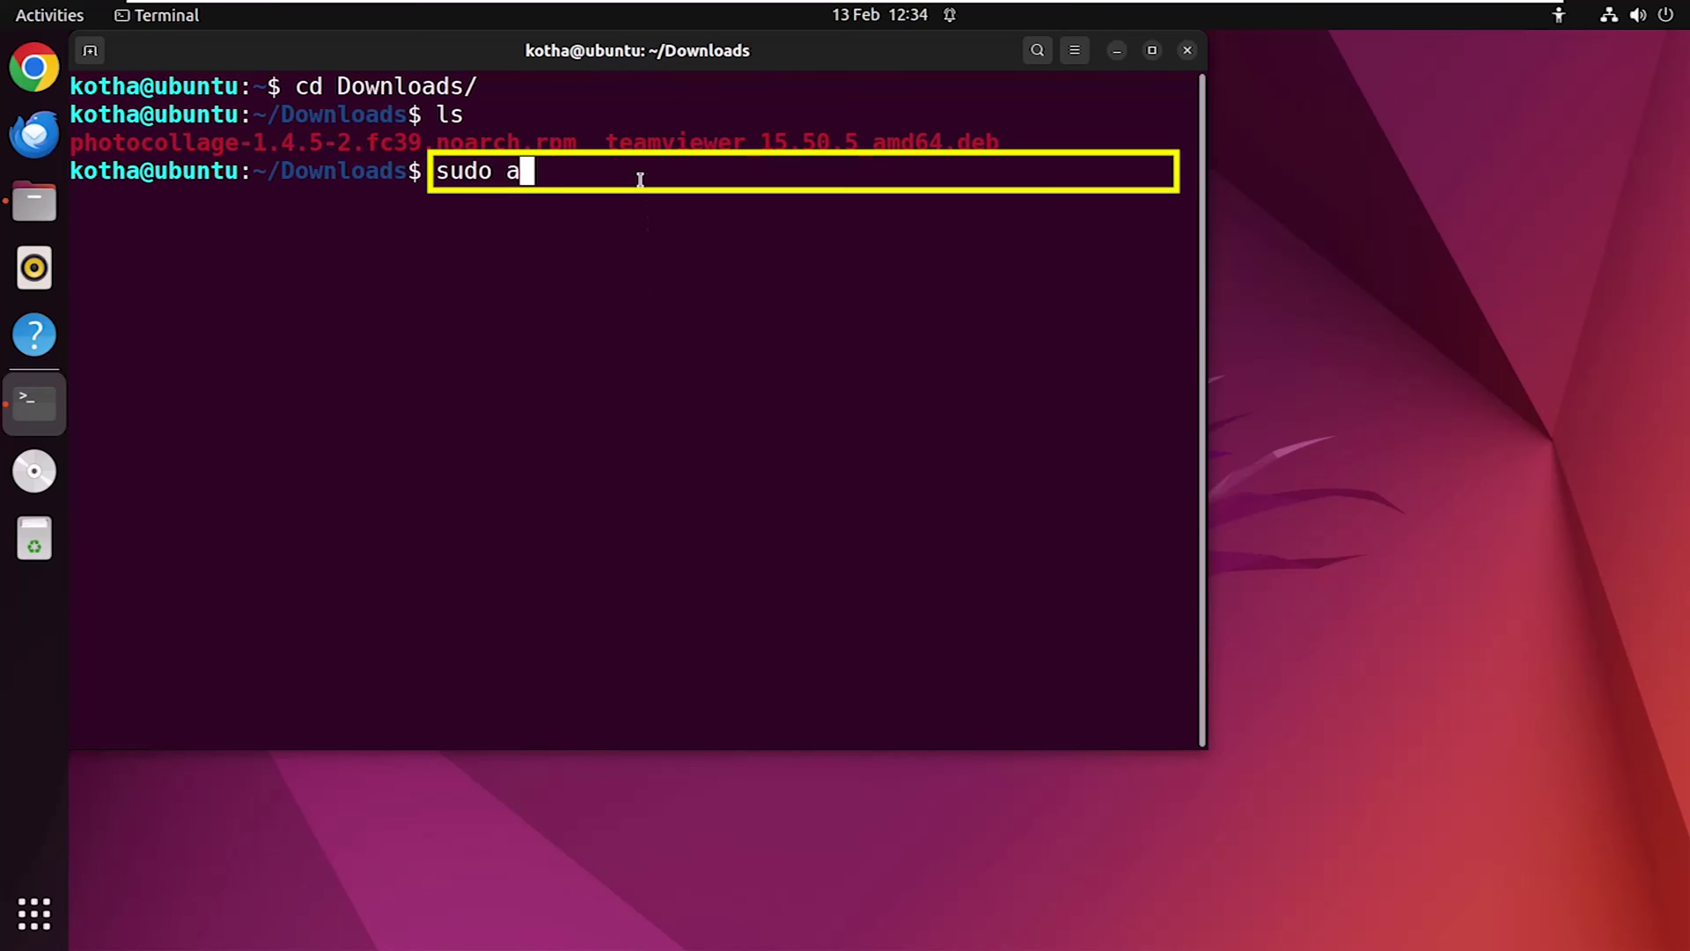
text(lien -i )
text(photo)
key(Tab)
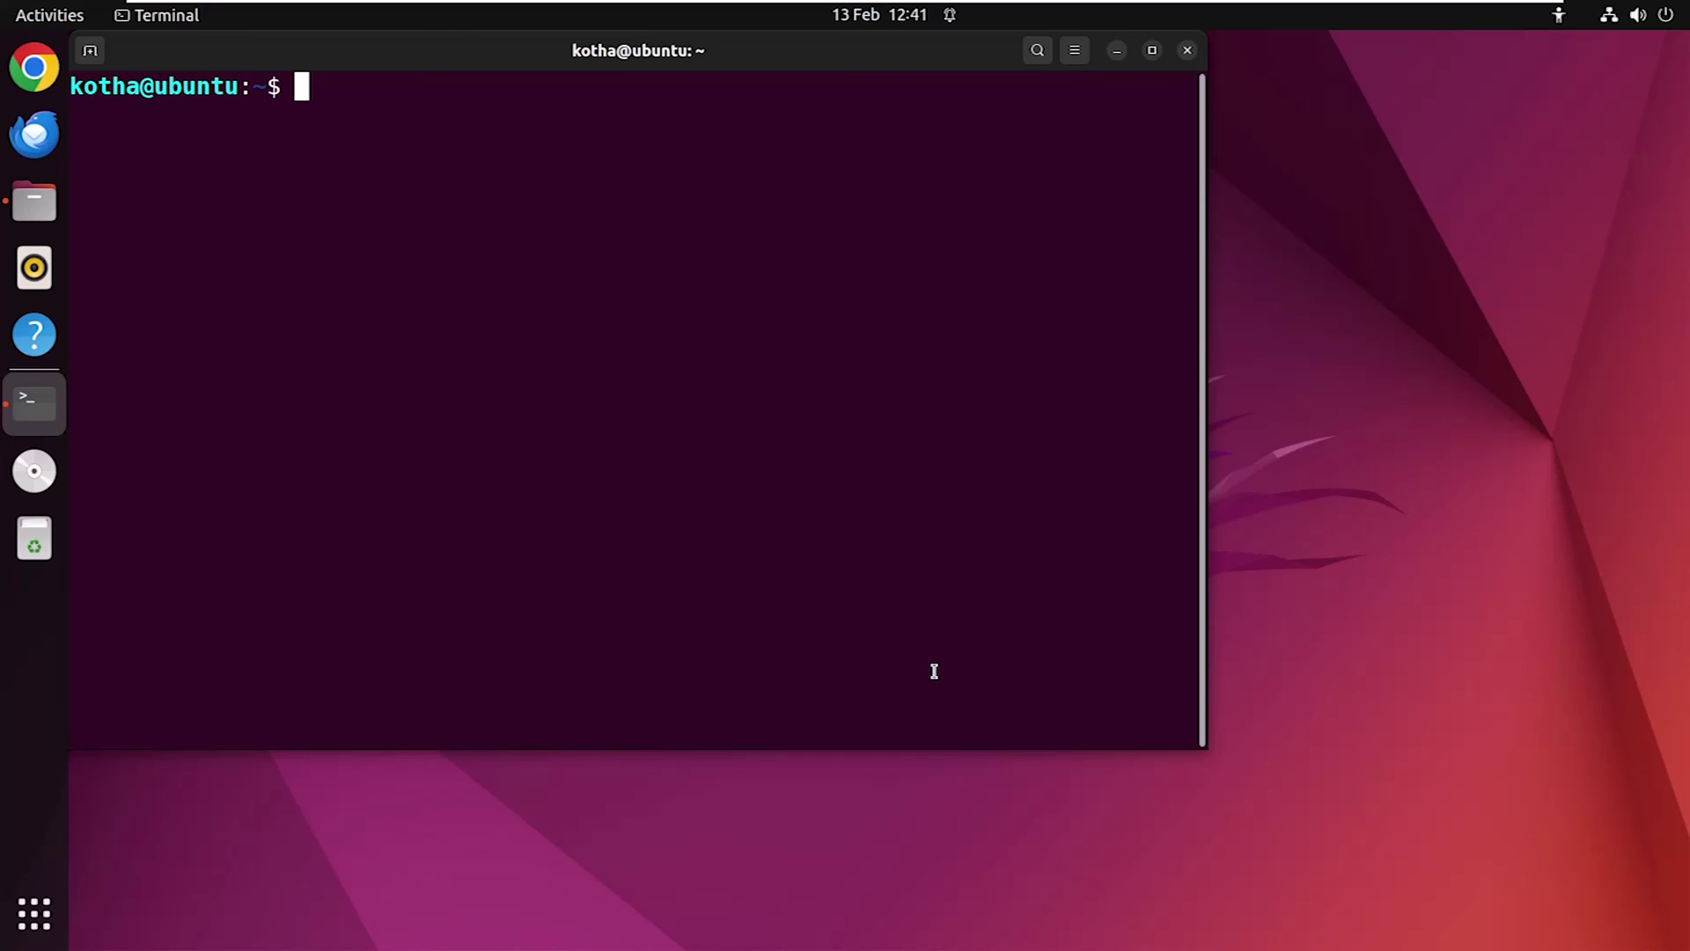
text(cd )
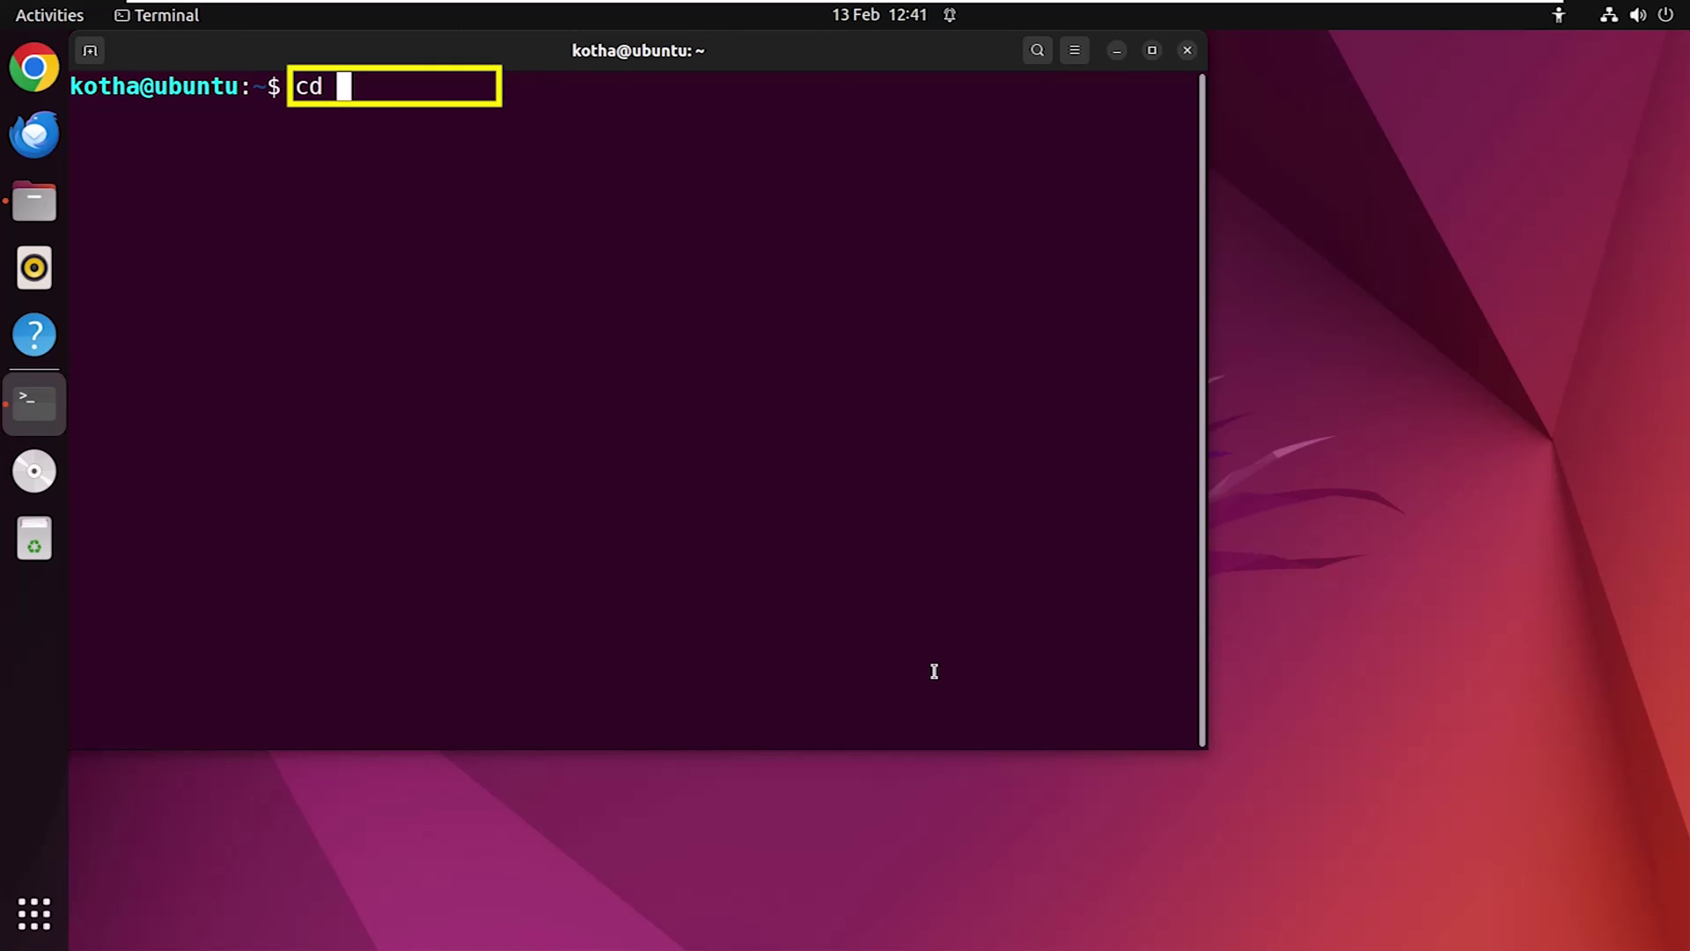
text(D)
Step: In Downloads, run 'sudo alien -d photocollage-1.4.5-2.fc39.noarch.rpm' and highlight the generated .deb name
key(Tab)
key(Return)
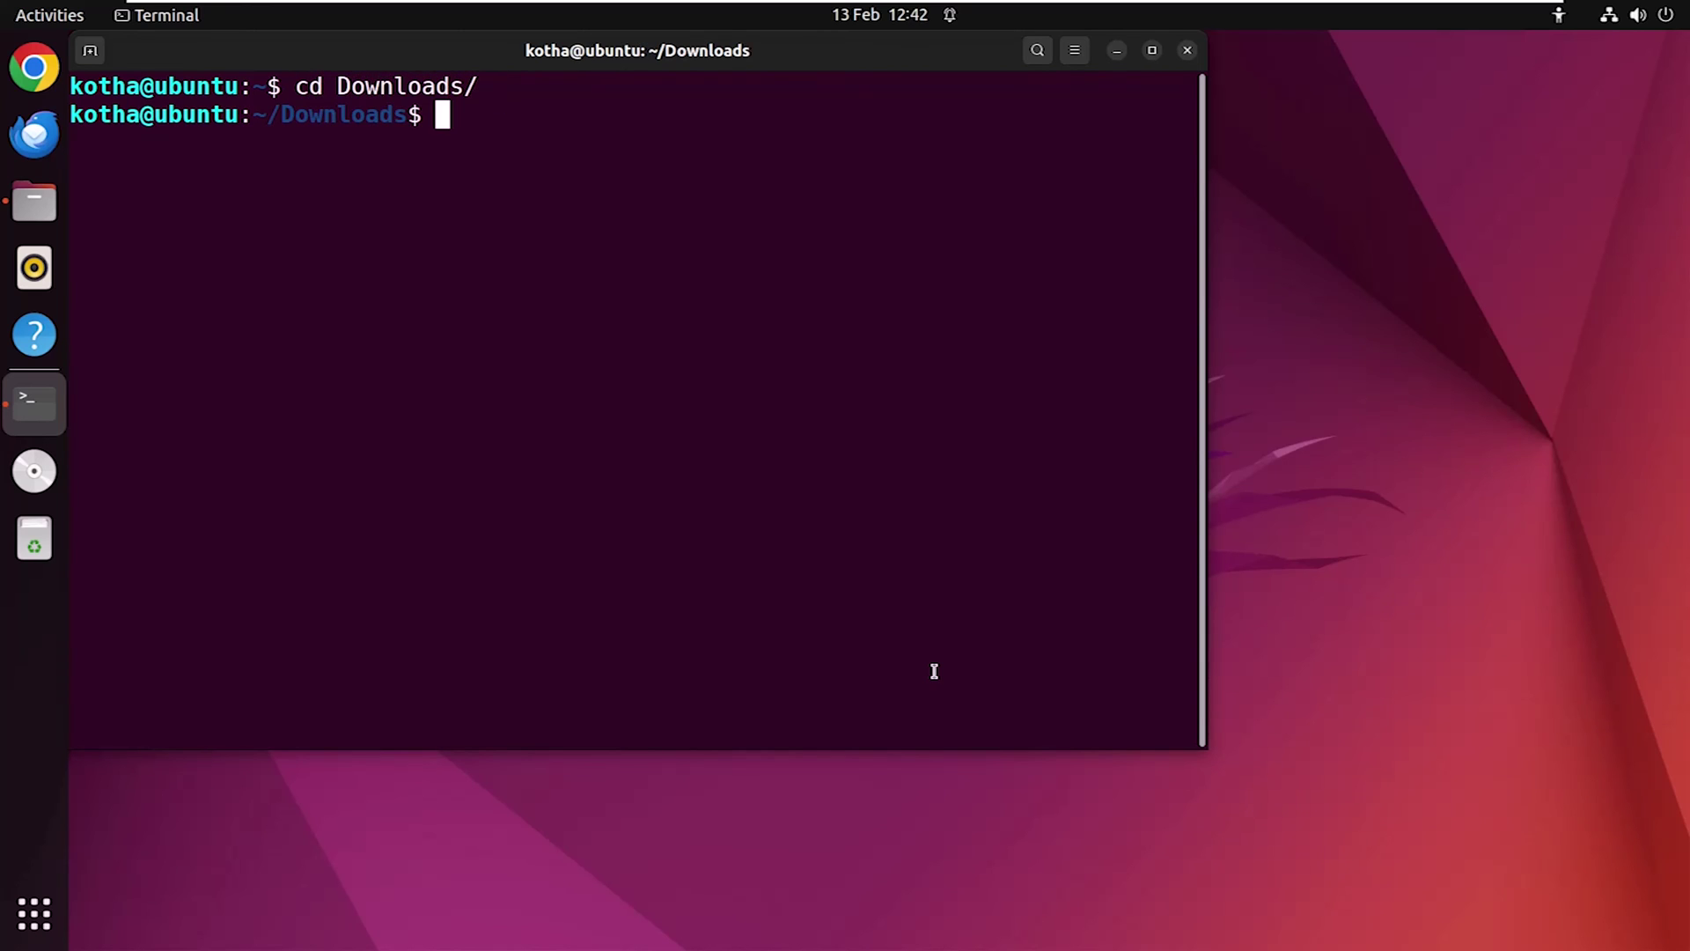
text(sudo a)
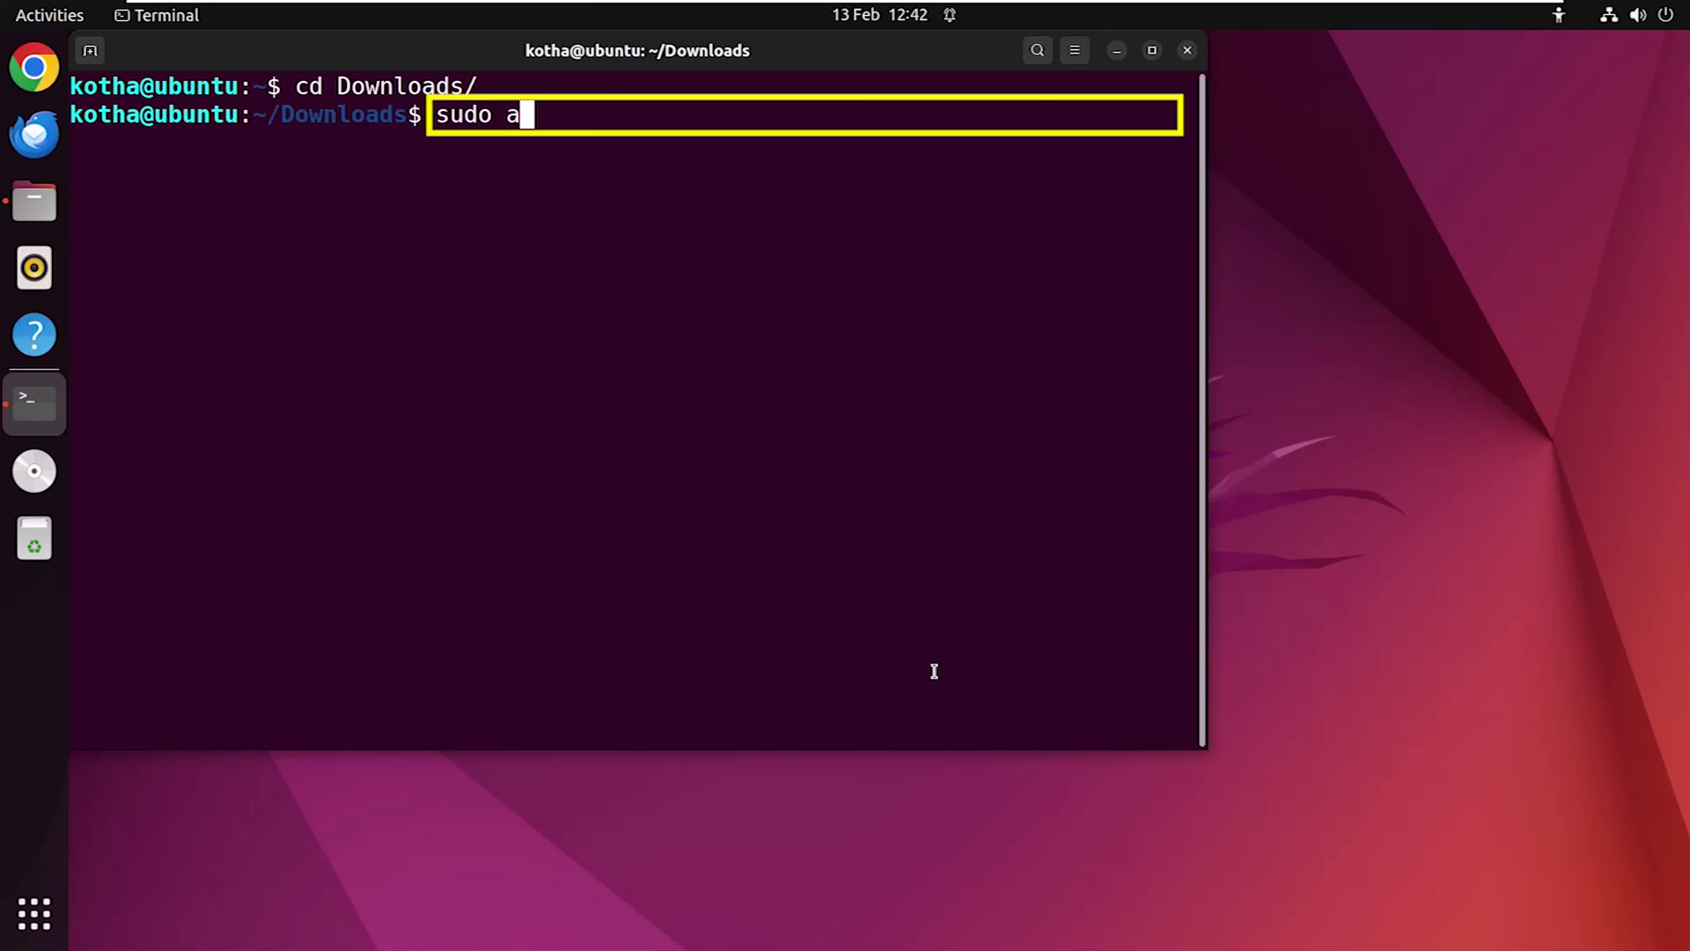
text(lien -d)
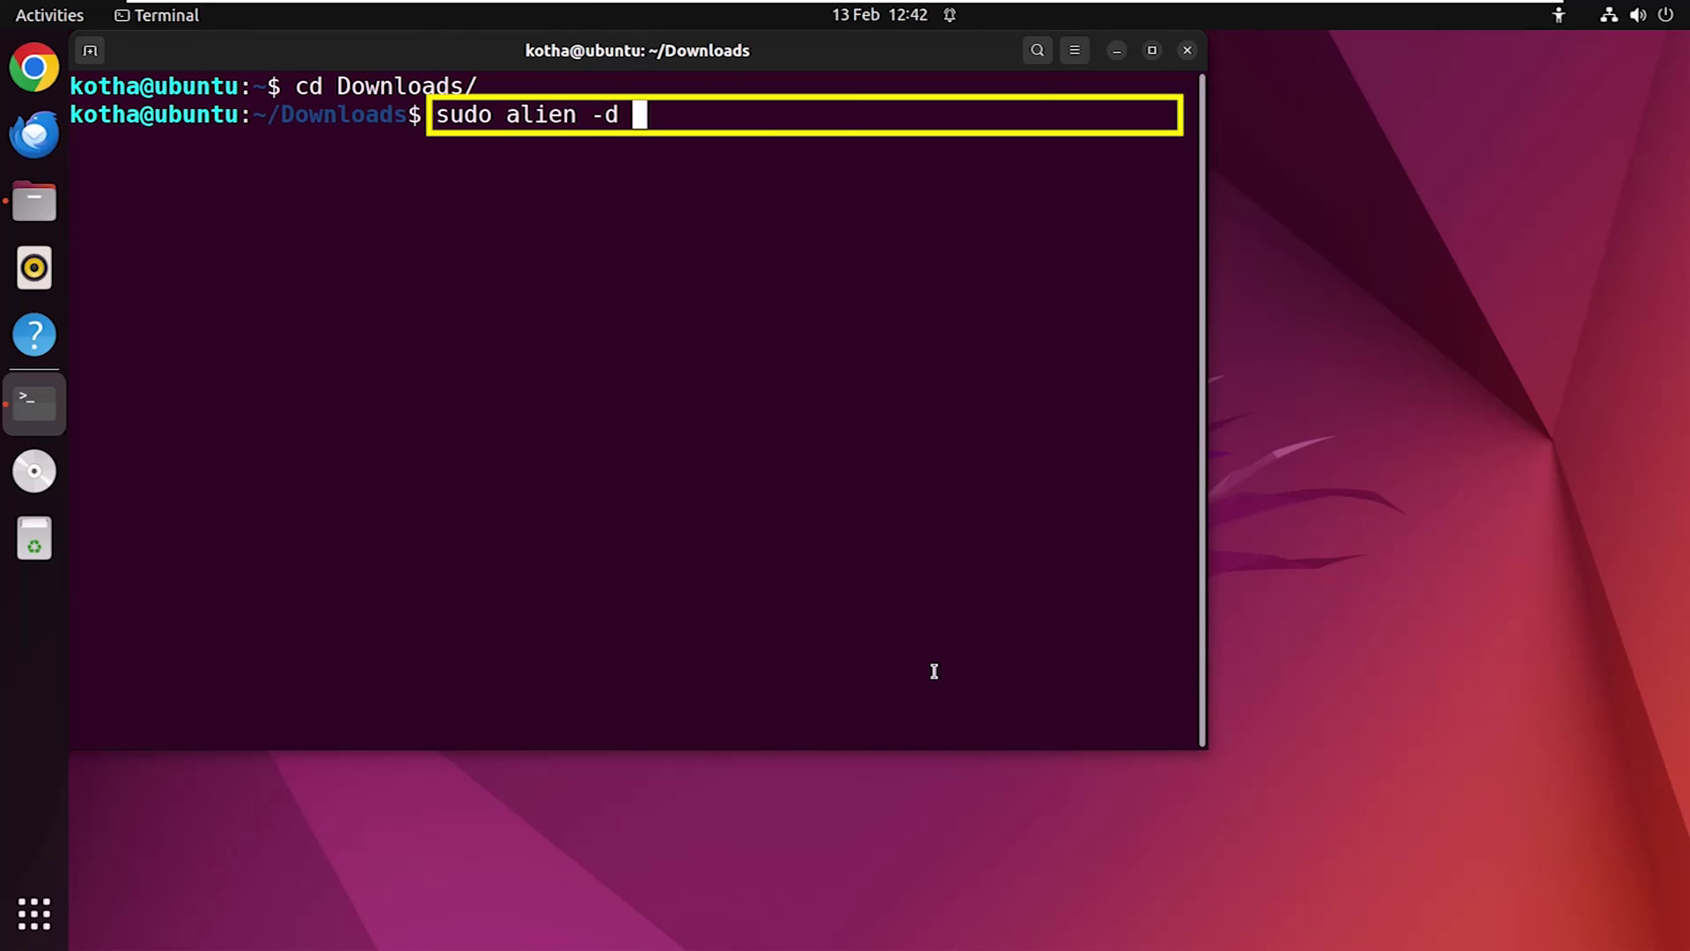
text(ph)
key(Tab)
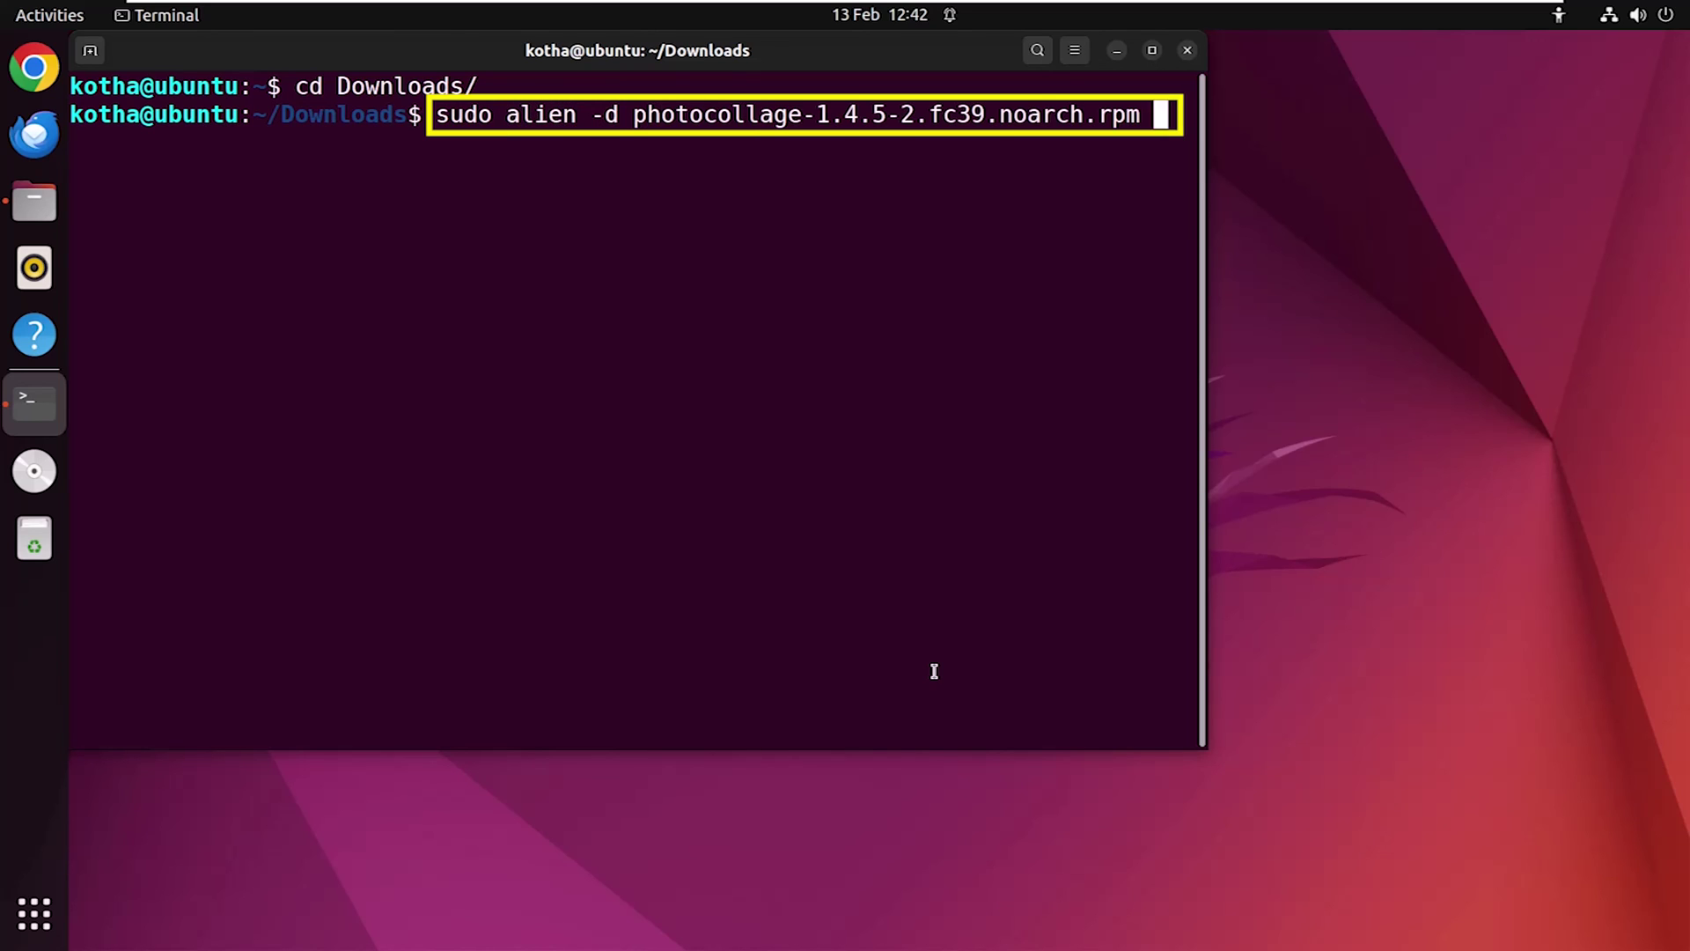
key(Return)
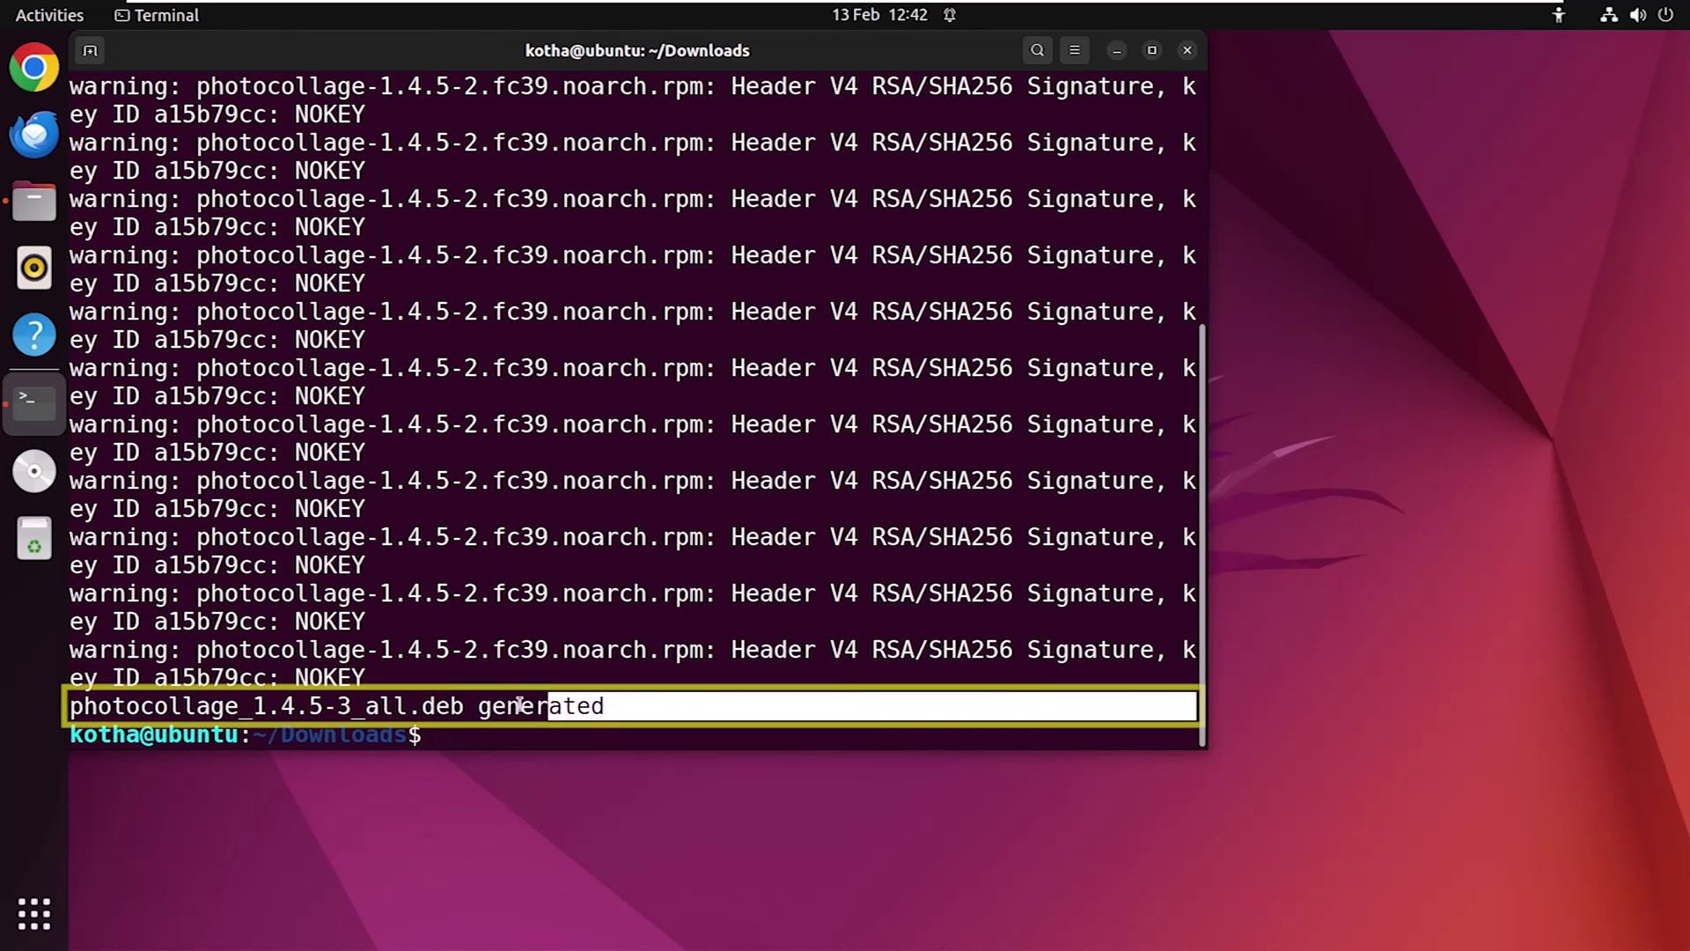
drag(194, 707, 69, 706)
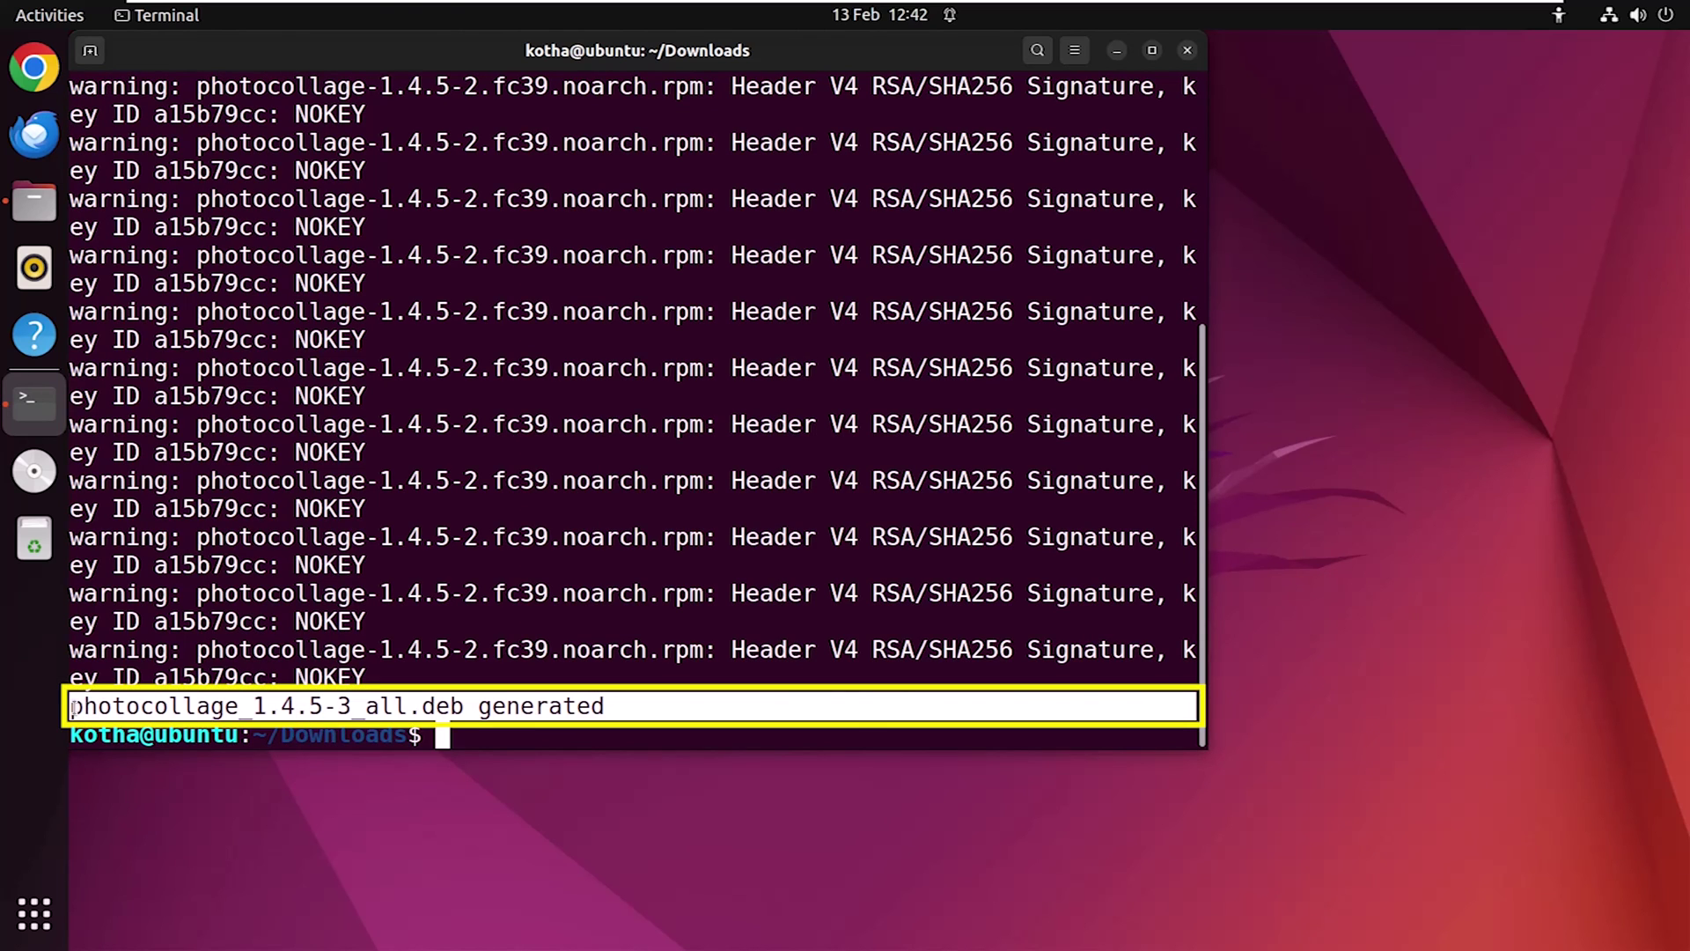
text(ls)
Step: List Downloads again and highlight the .deb extension of photocollage_1.4.5-3_all.deb
key(Return)
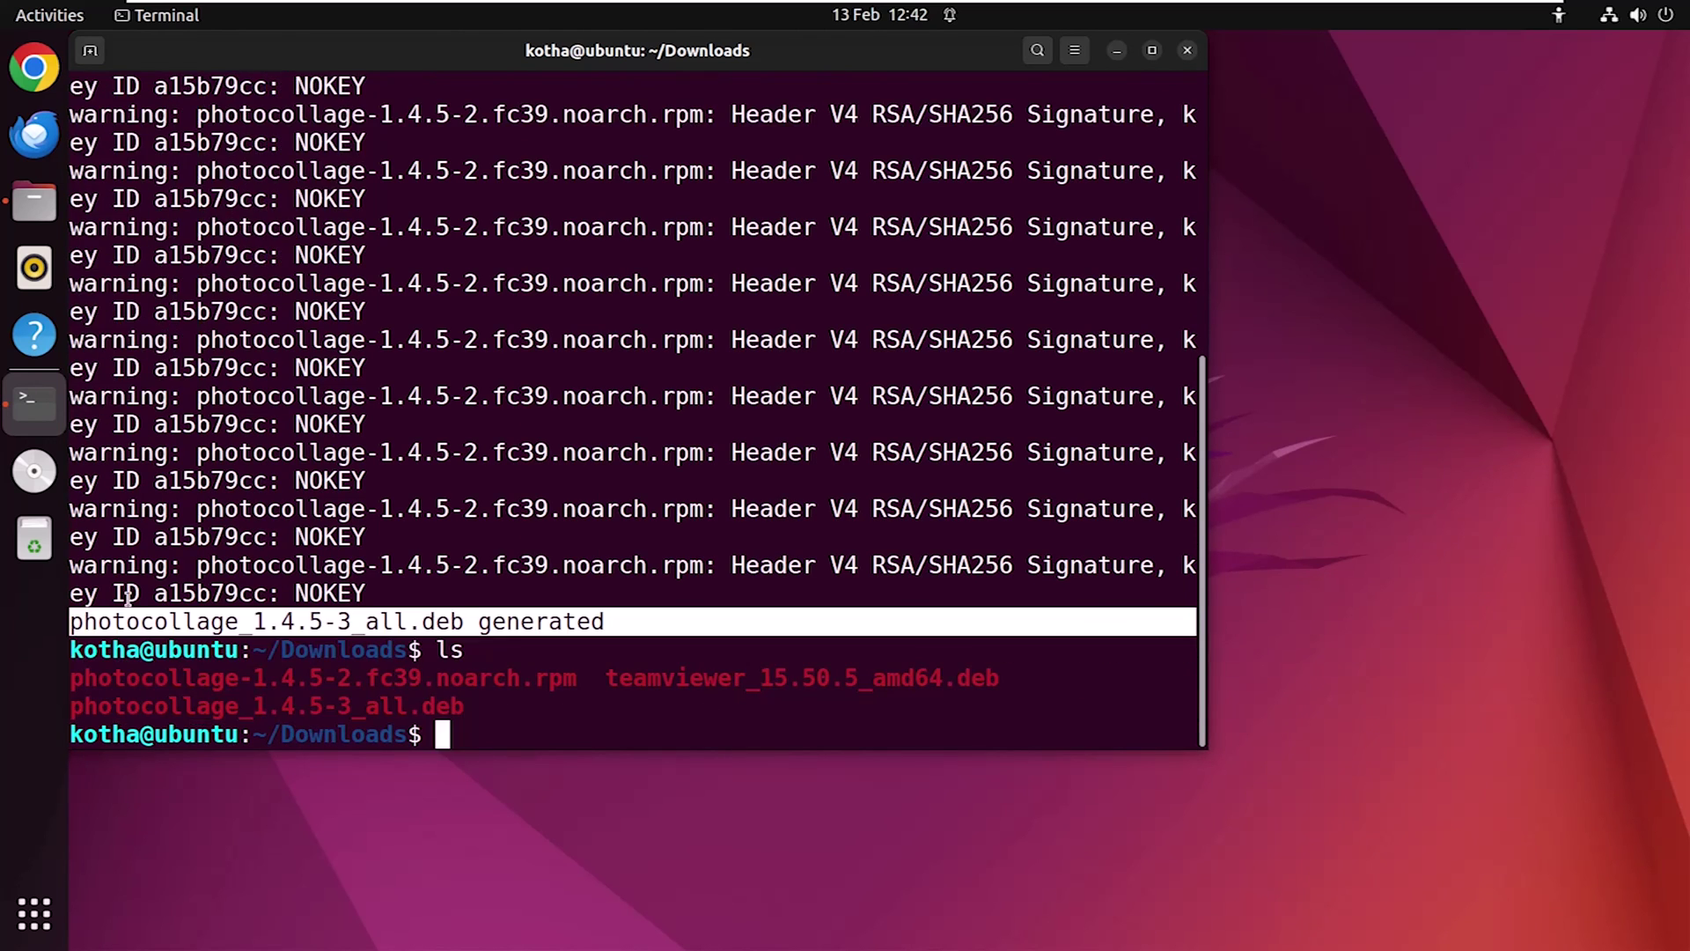
drag(480, 711, 412, 707)
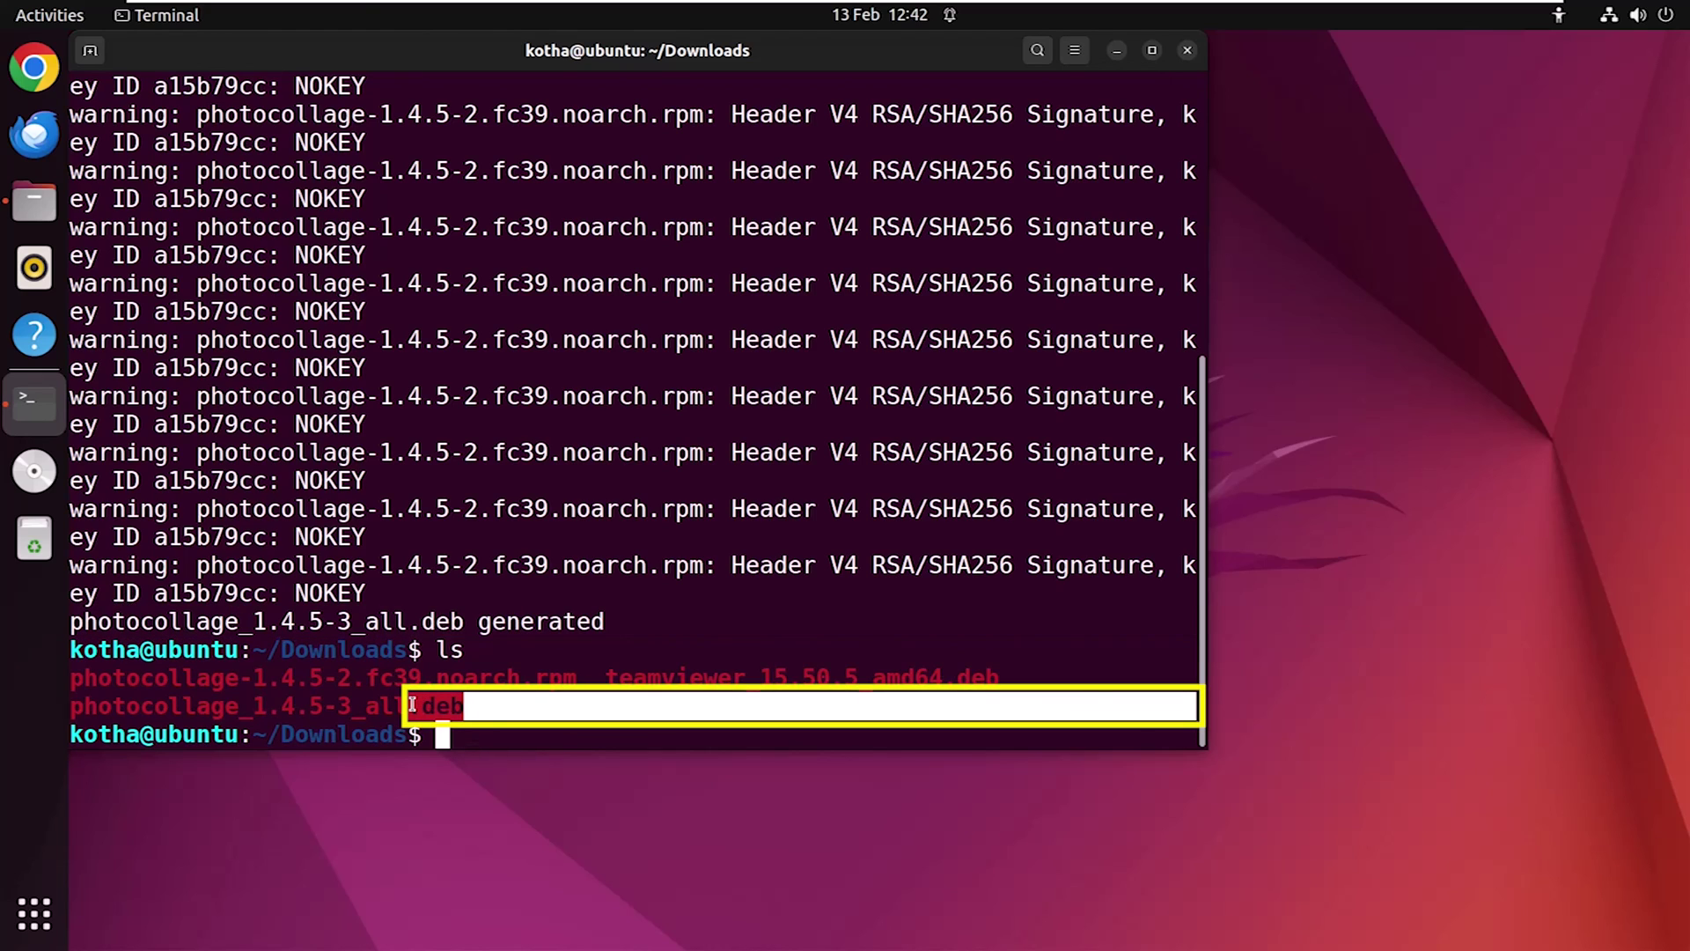
click(509, 735)
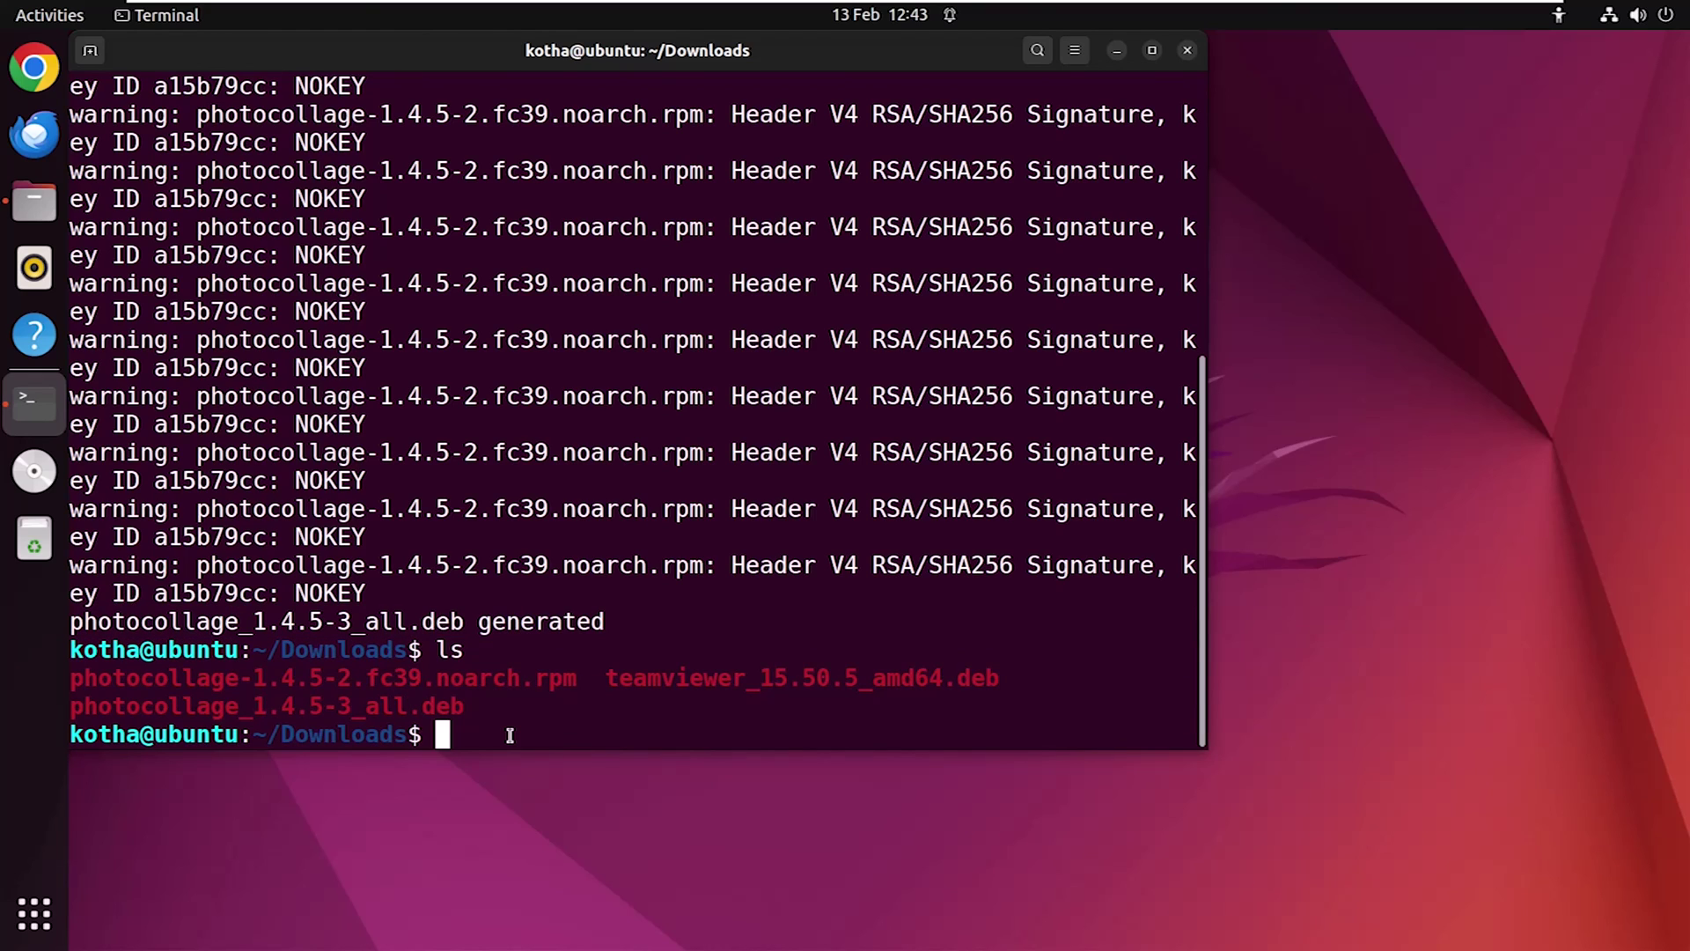
text(sudo dp)
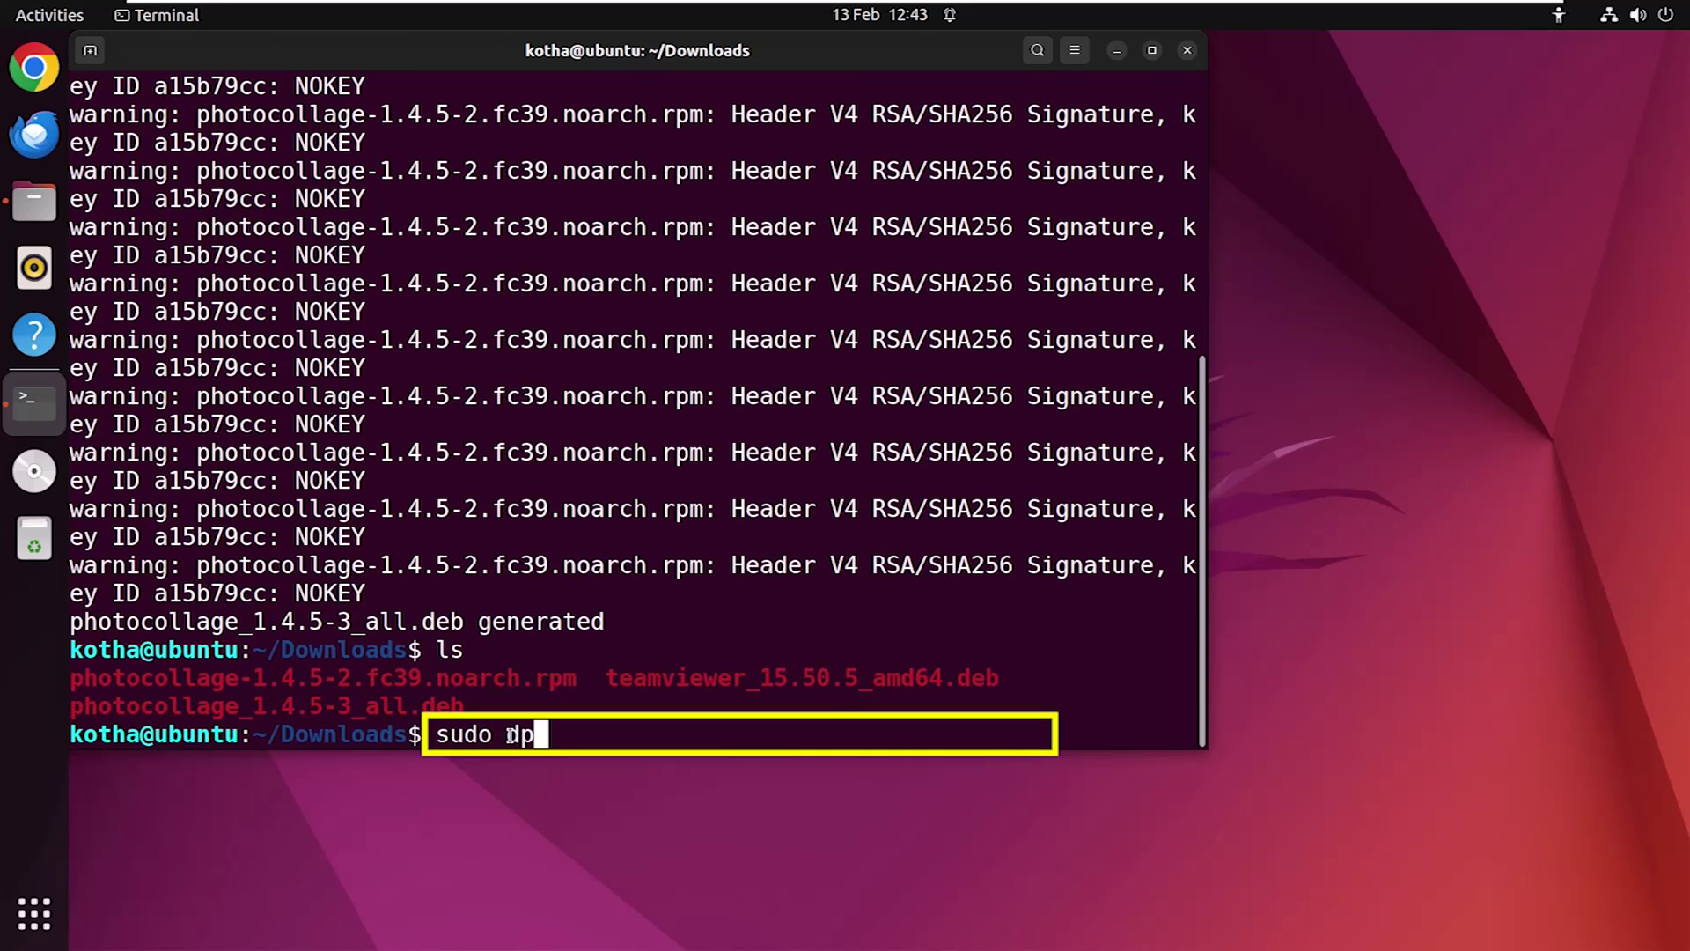
text(kg -i )
text(ph)
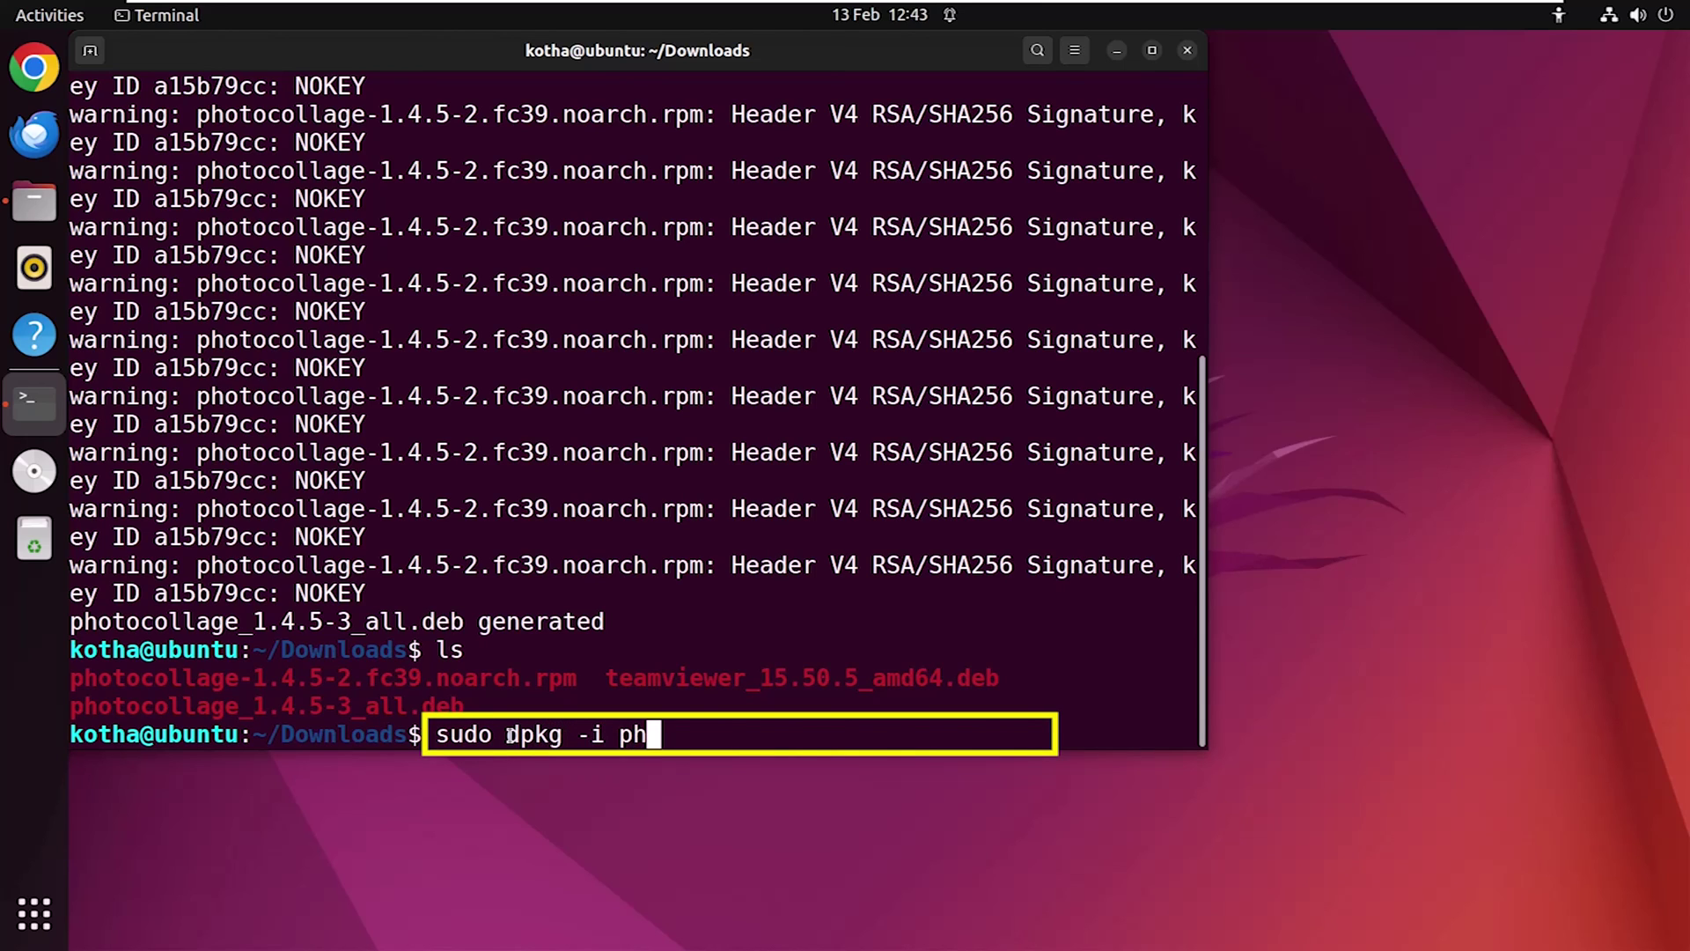
Step: Install photocollage_1.4.5-3_all.deb with 'sudo dpkg -i'
key(Tab)
text(_)
key(Tab)
key(Return)
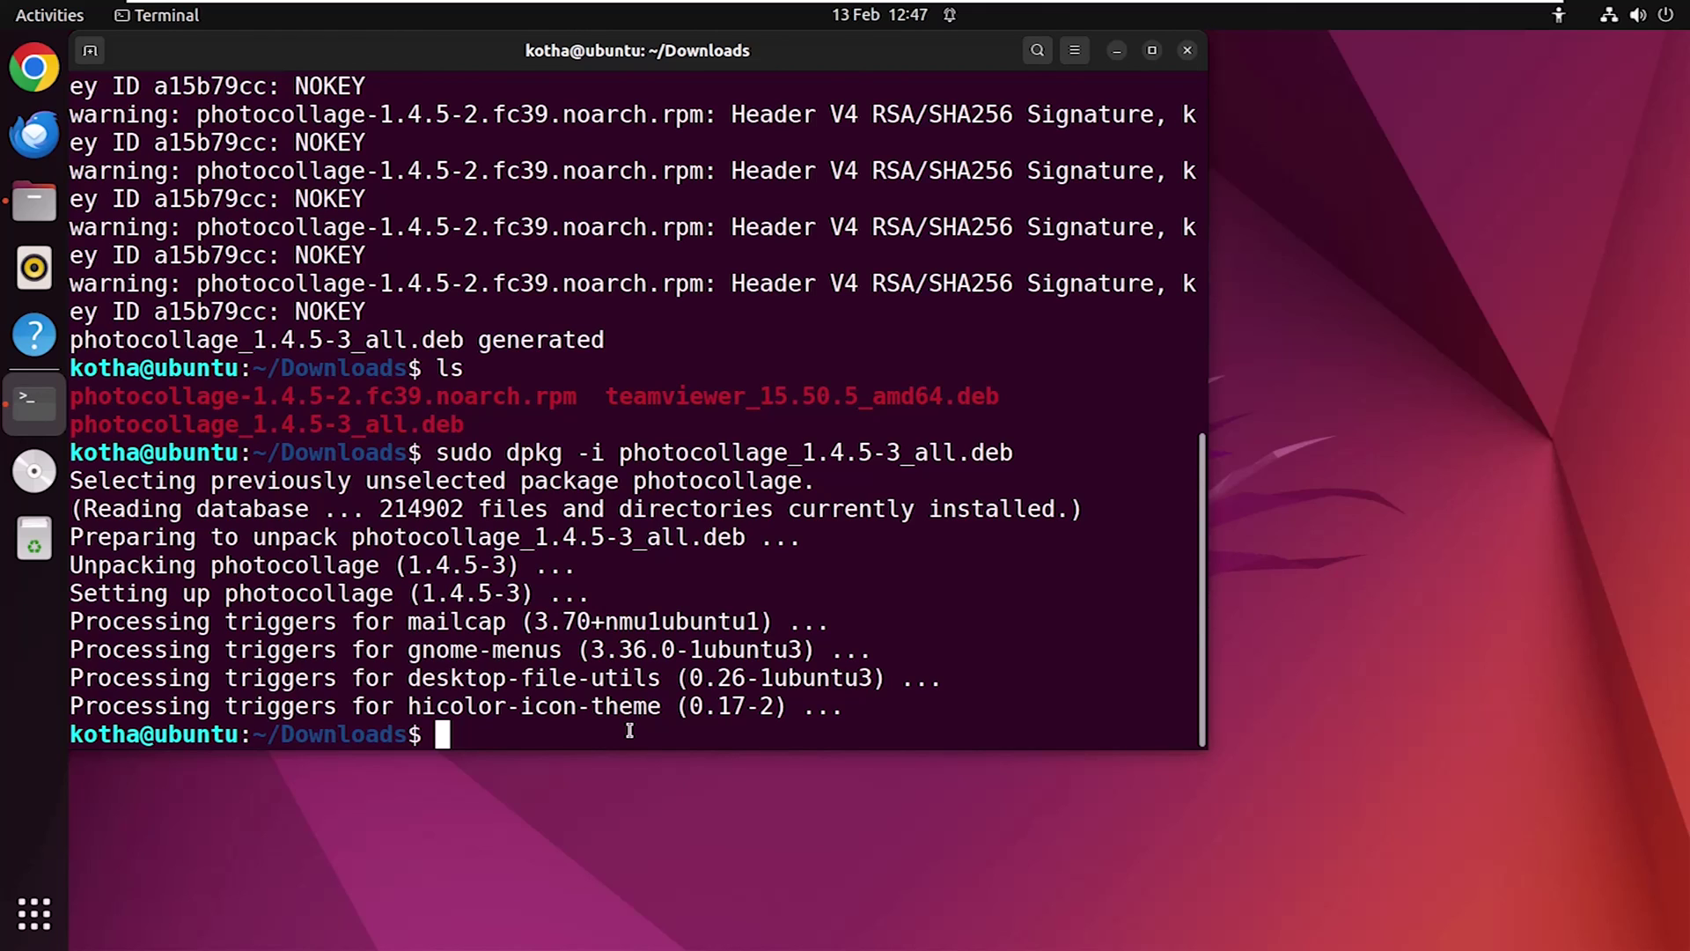
text(sudo ap)
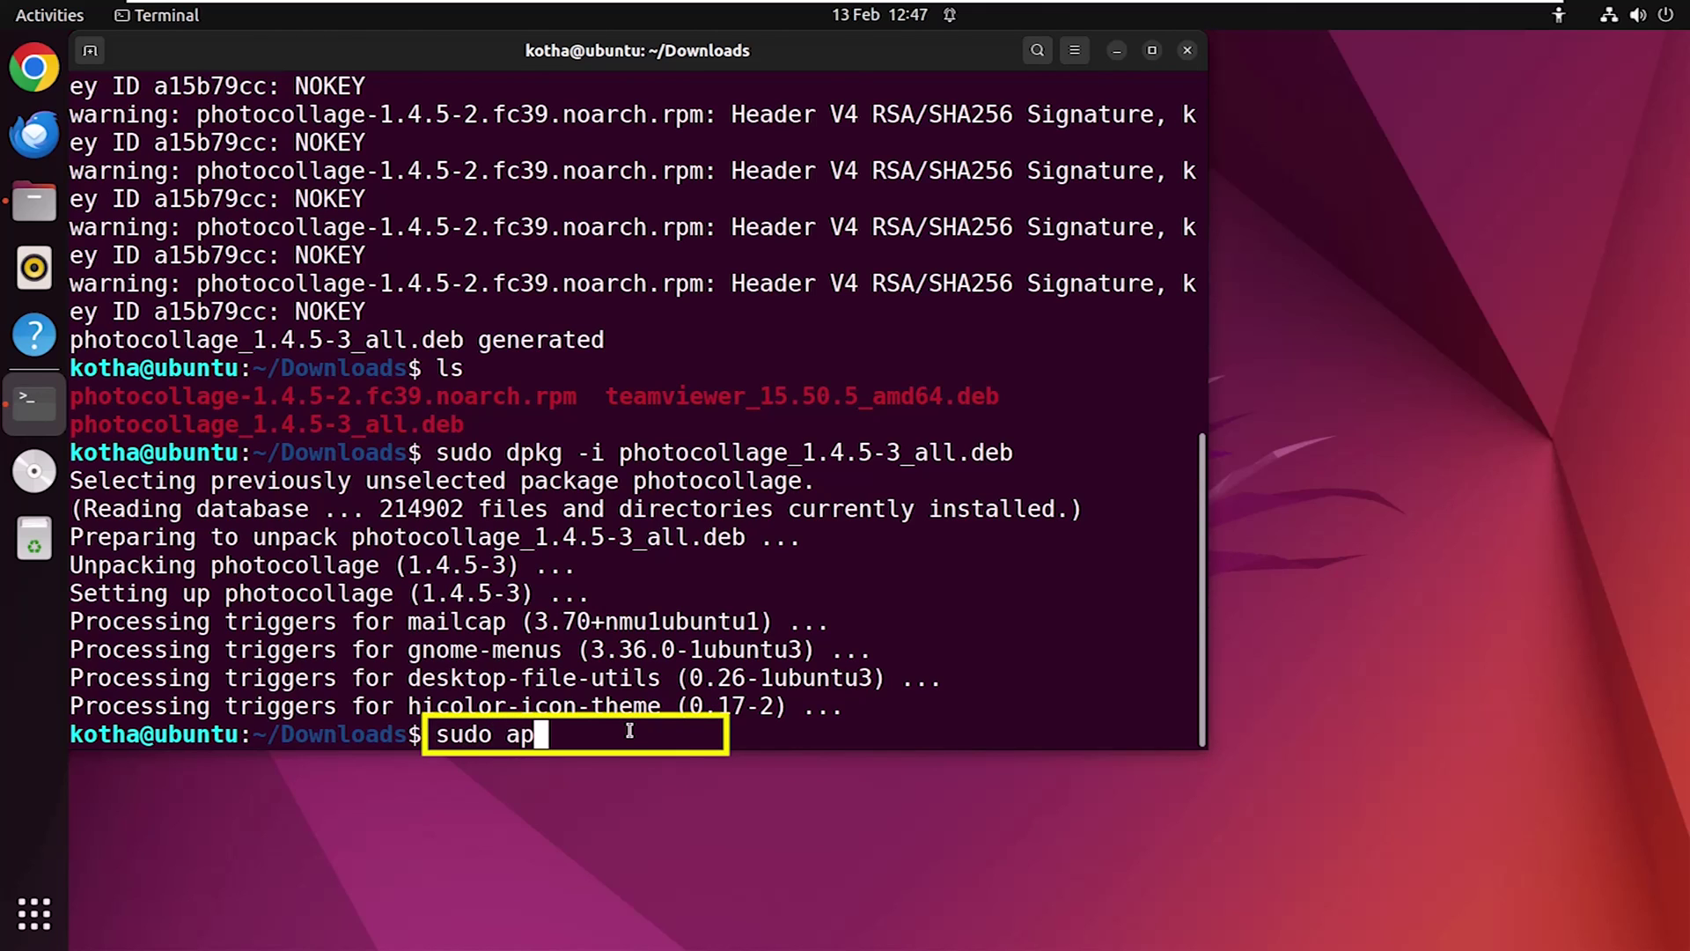
text(t install)
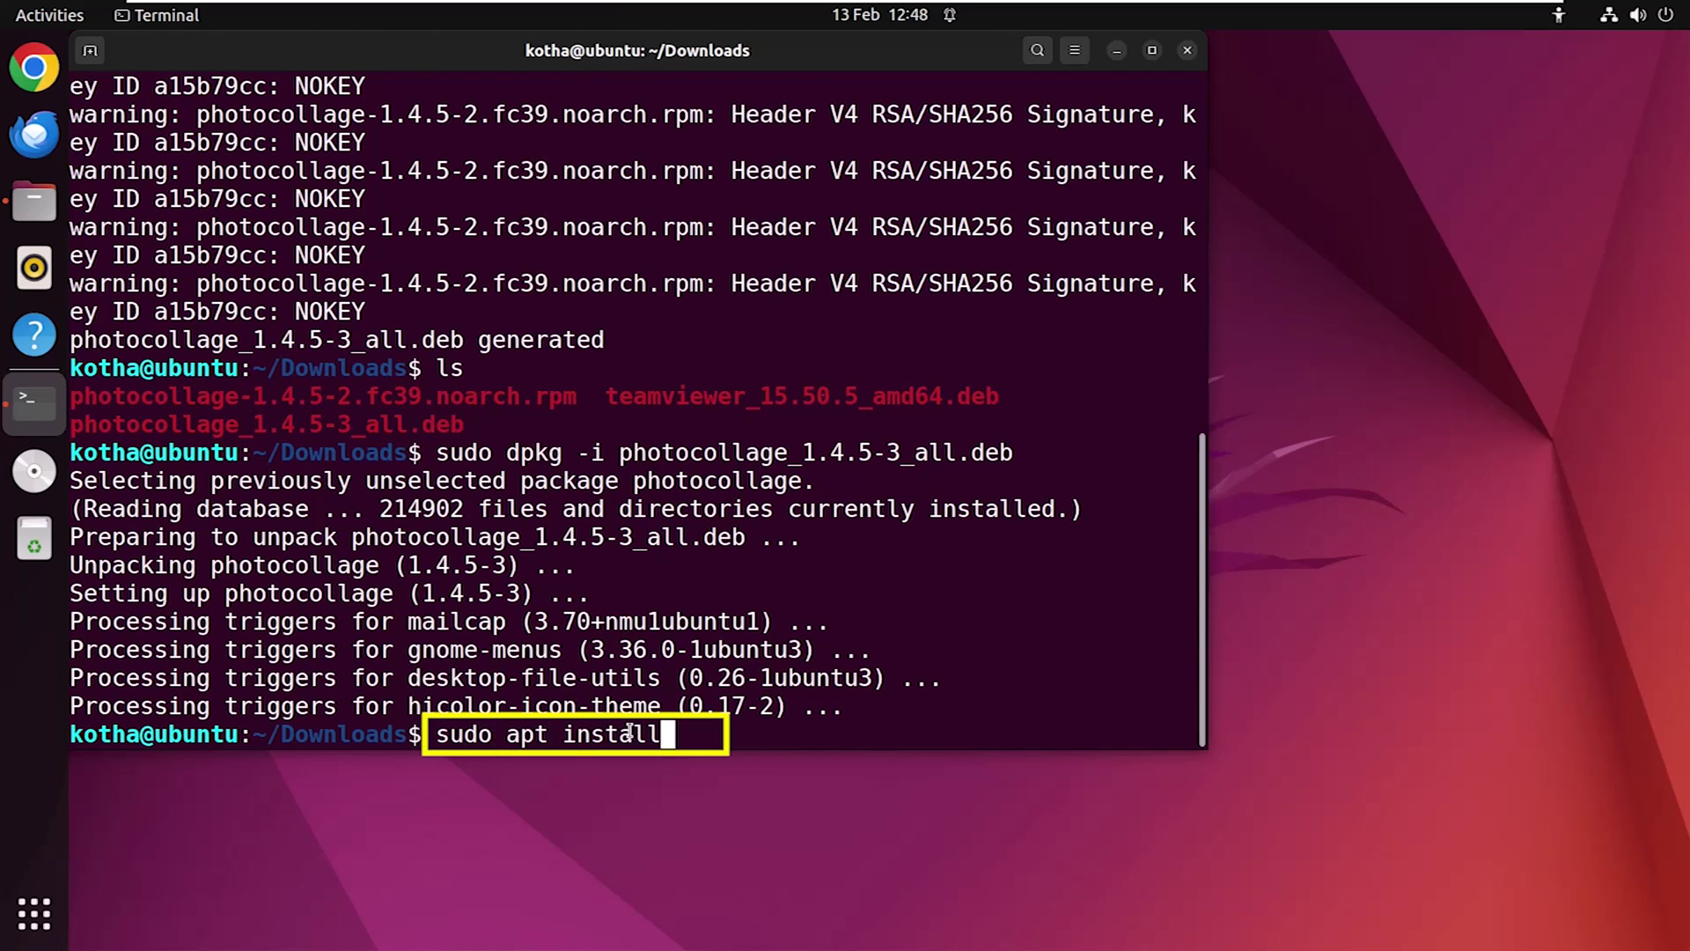
text( -f)
Step: Run 'sudo apt install -f' to fix any missing photocollage dependencies
key(Return)
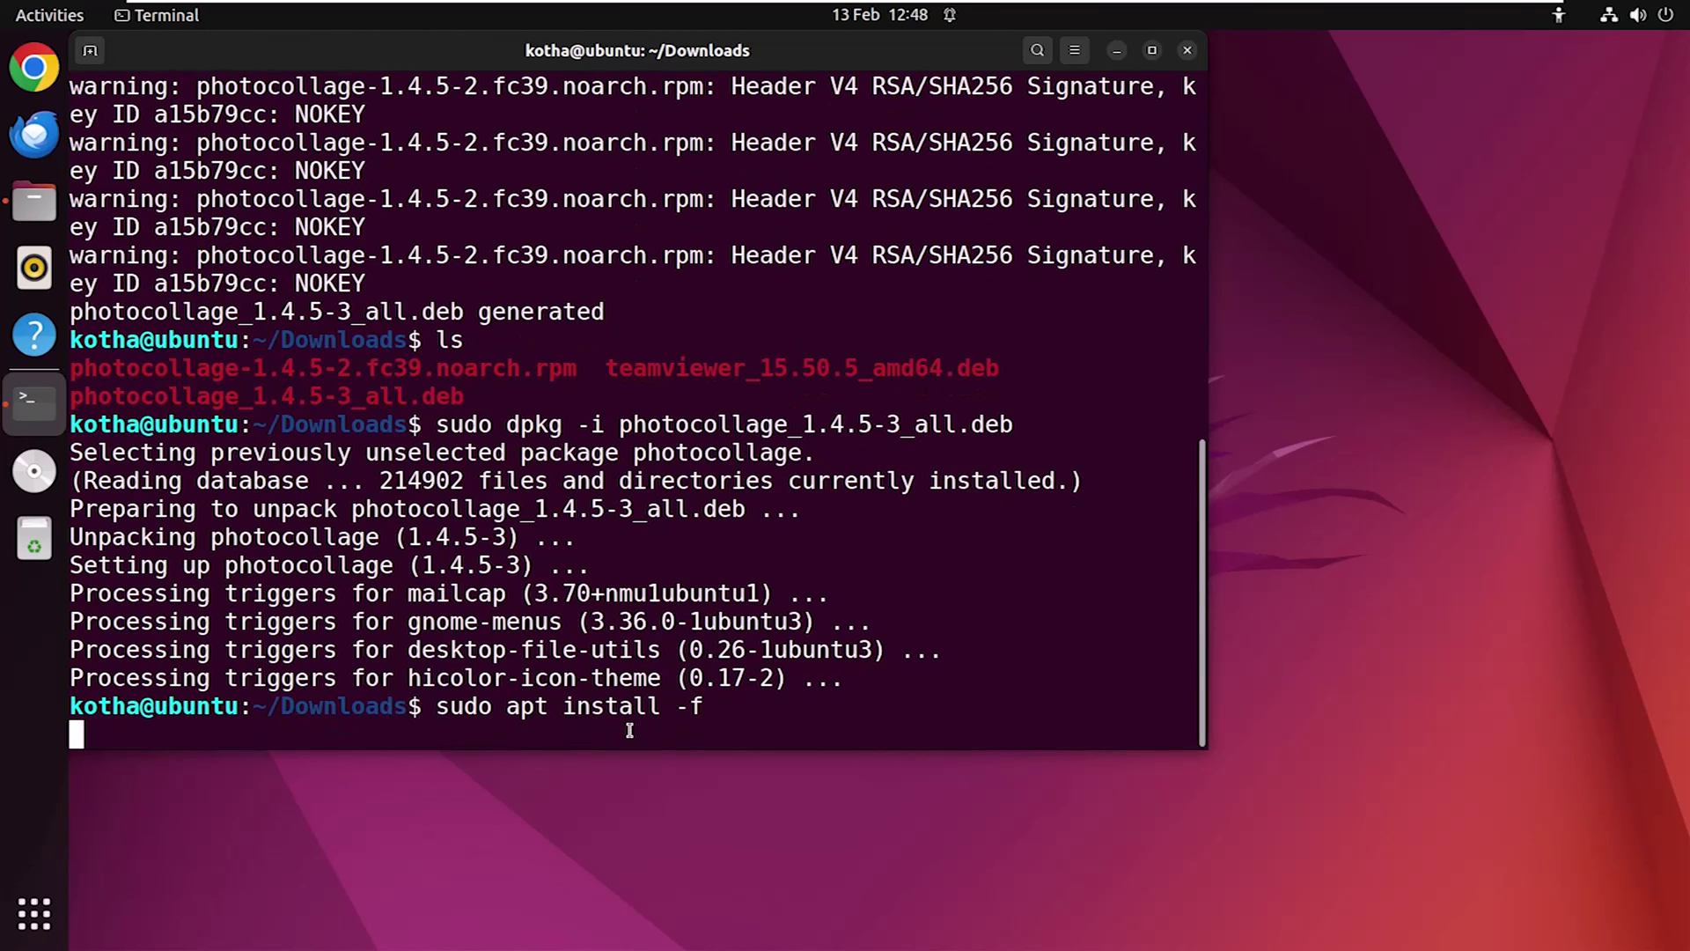